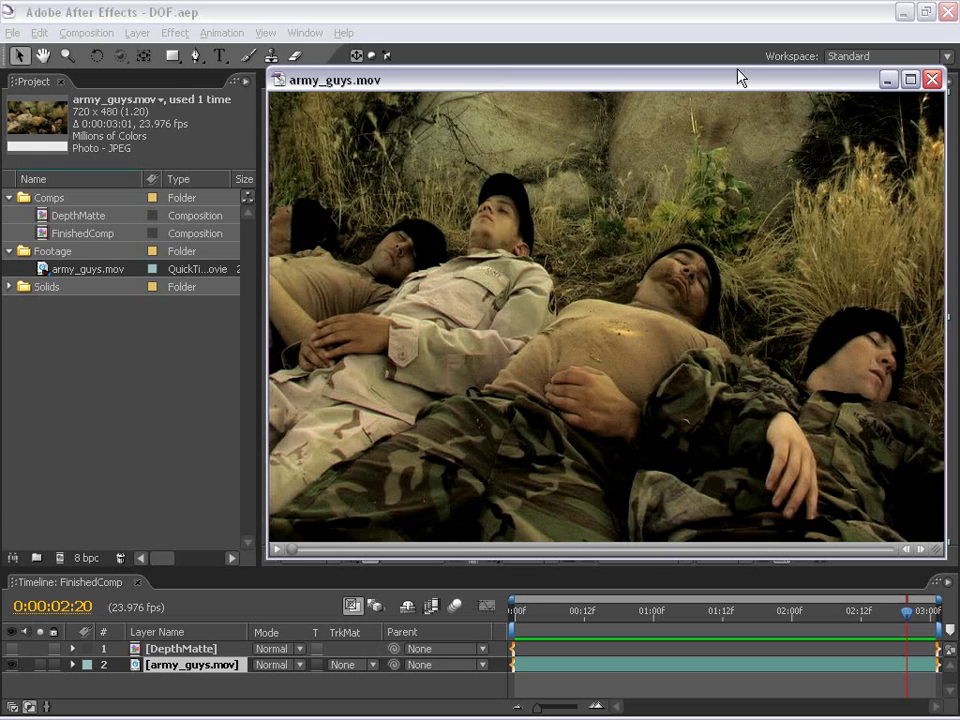
Move the army_guys.mov footage viewer out of the way and preview the FinishedComp composition from its start
drag(742, 88, 639, 96)
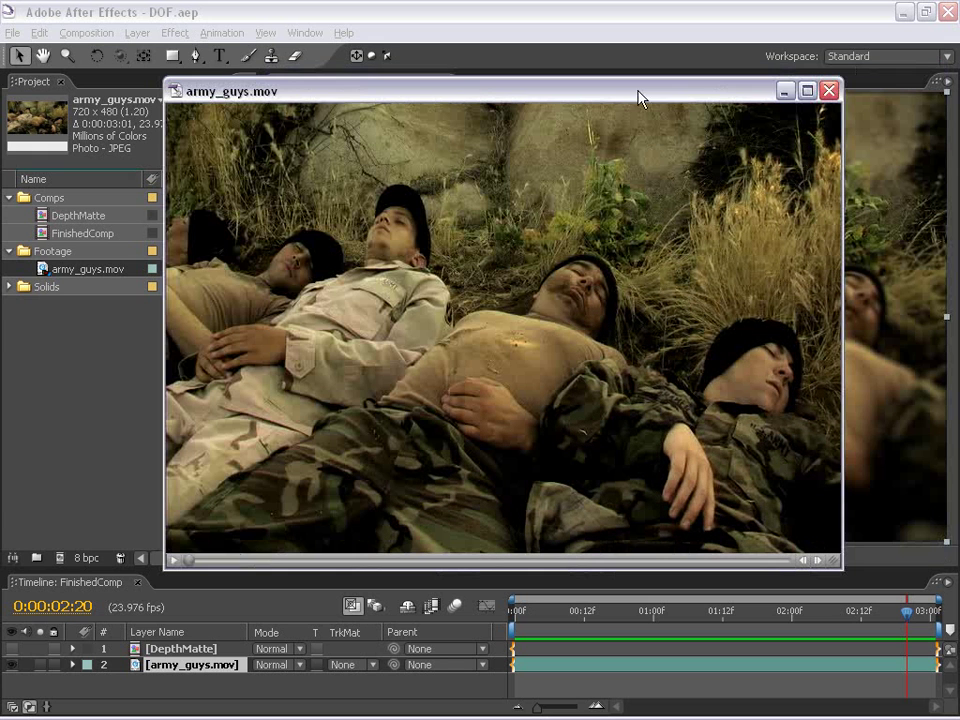
click(785, 92)
click(645, 252)
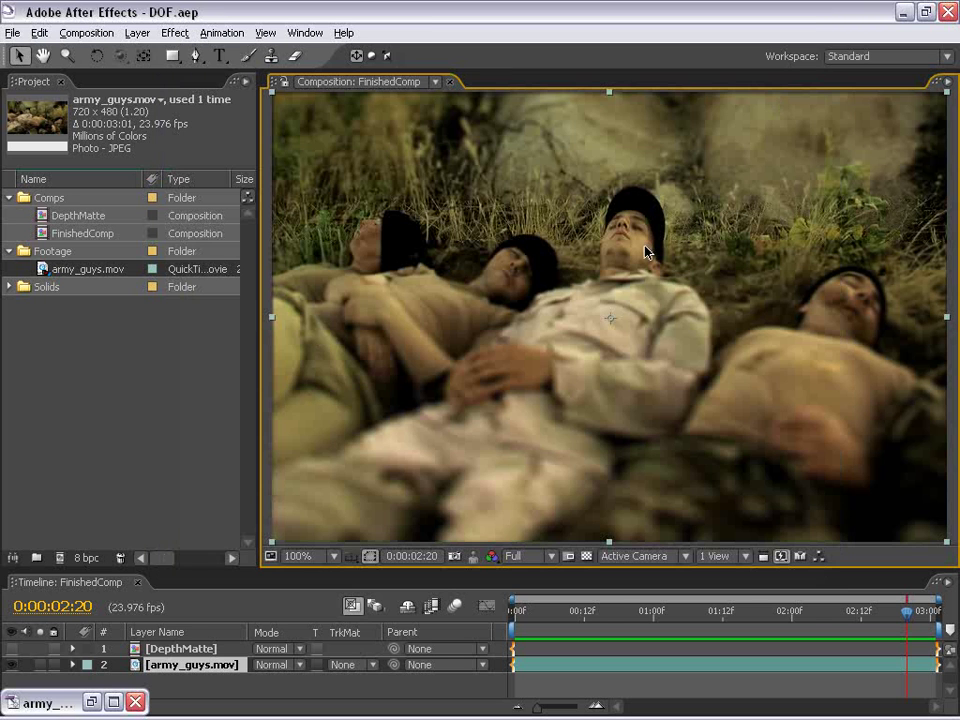
key(Home)
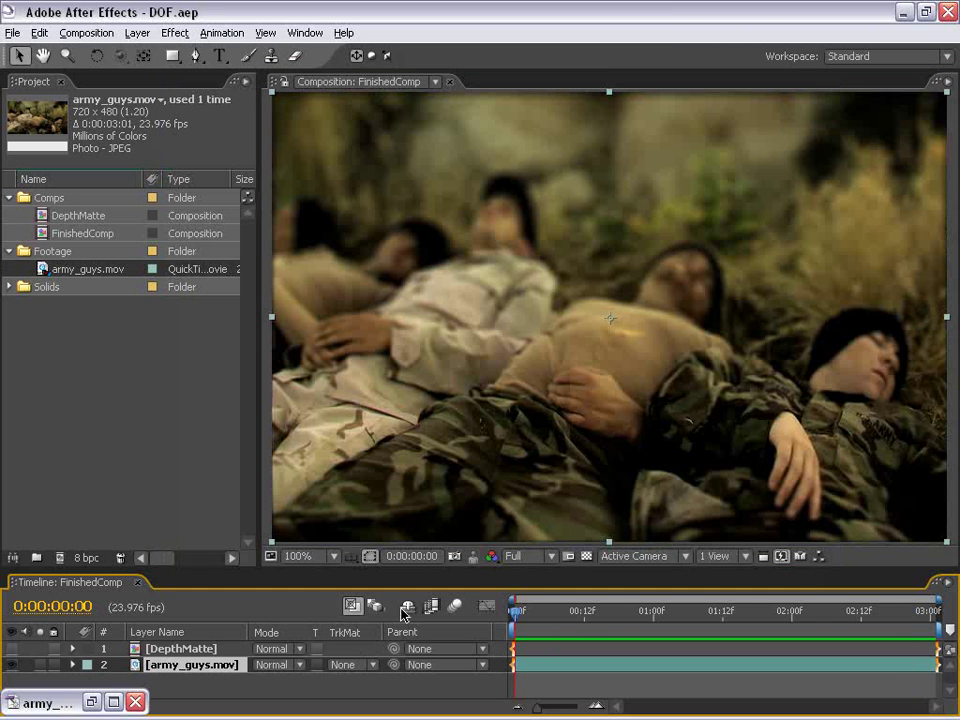
key(space)
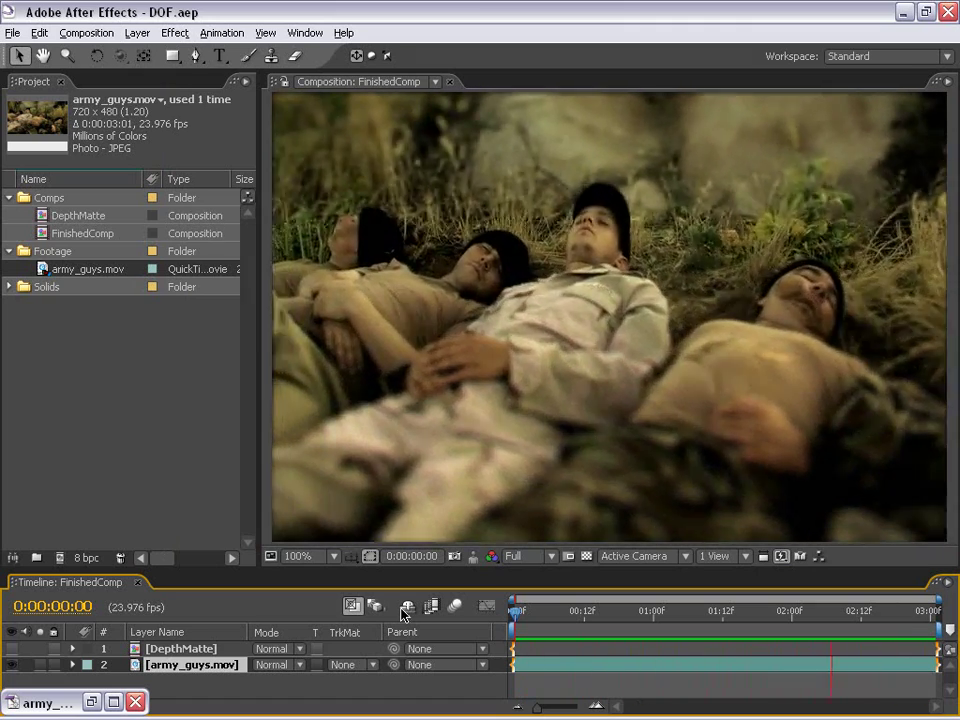
key(space)
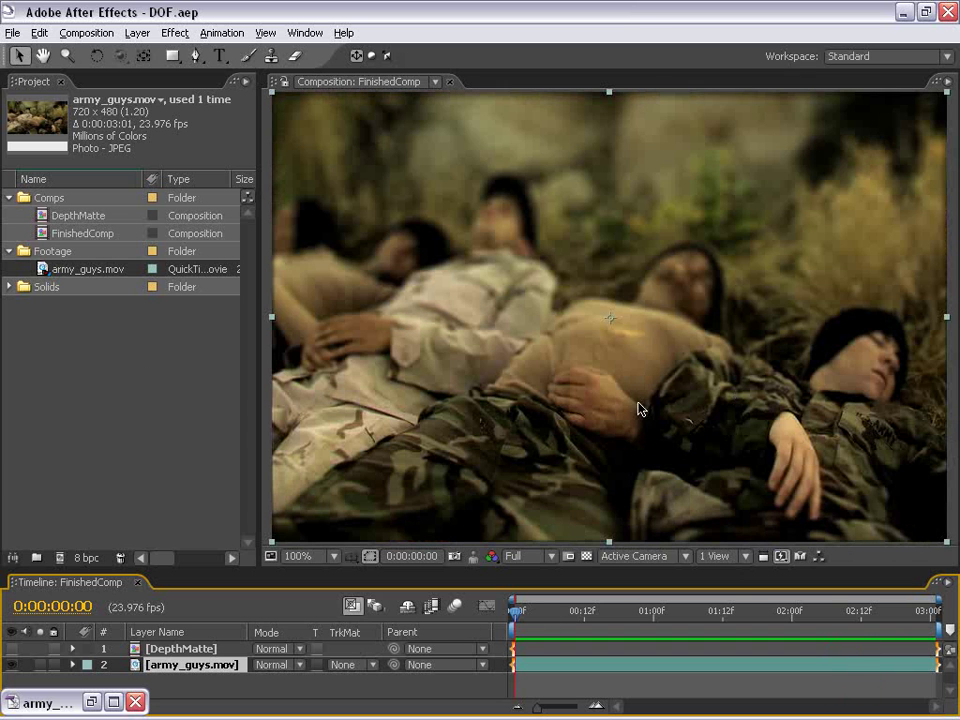
drag(509, 618, 568, 628)
Review the original army_guys.mov footage for comparison with the finished composition
click(91, 702)
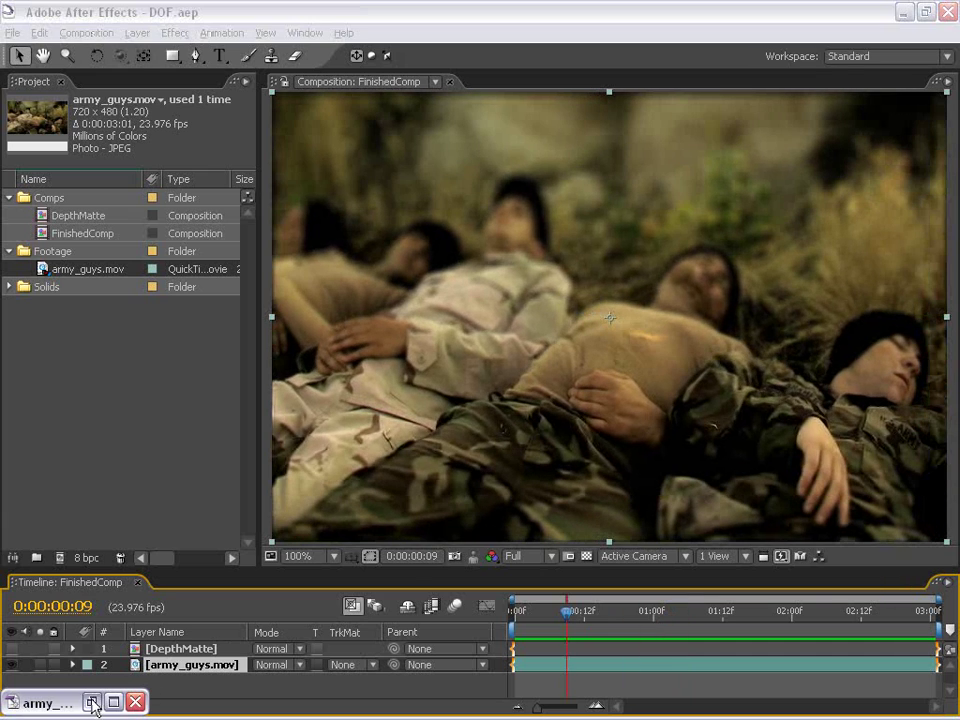
drag(403, 103, 319, 102)
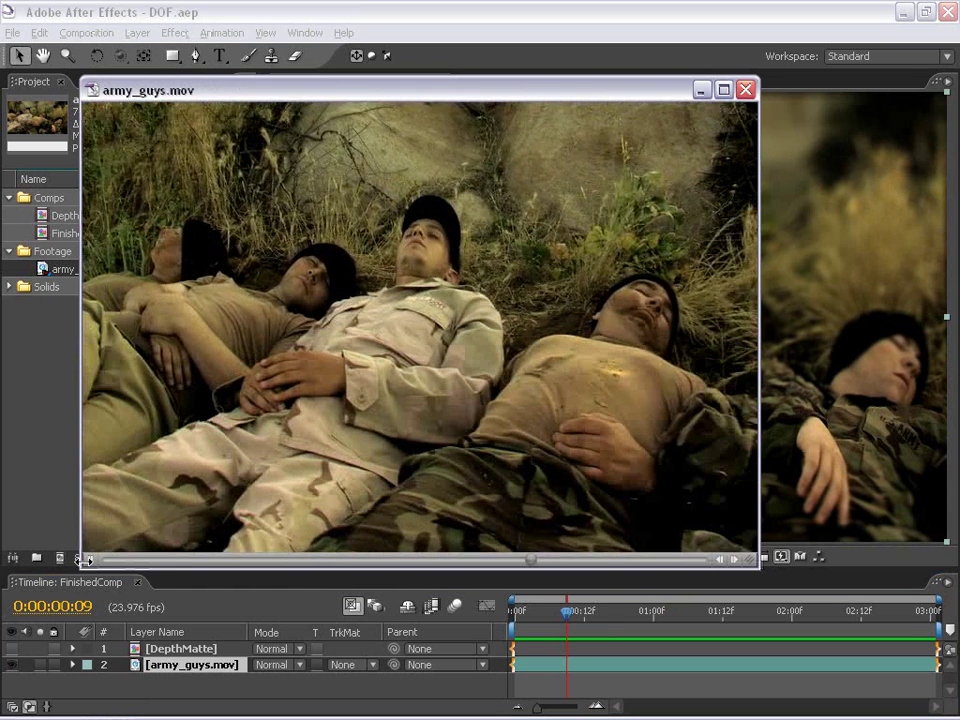
click(48, 400)
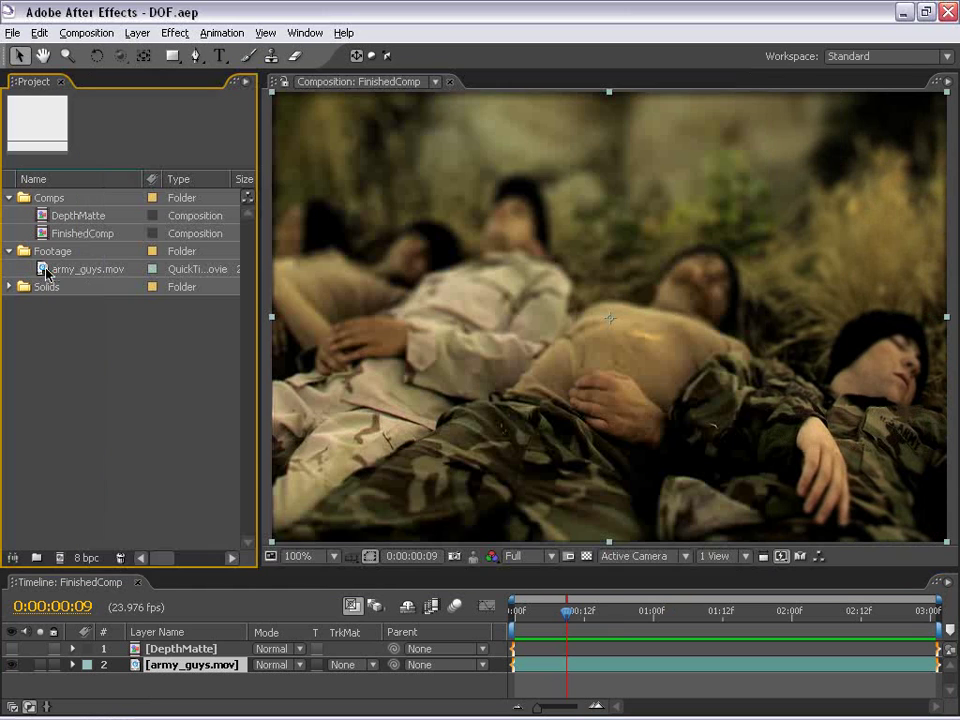
Create a new composition from the army_guys.mov footage and close the FinishedComp timeline, giving the new timeline more room
click(45, 272)
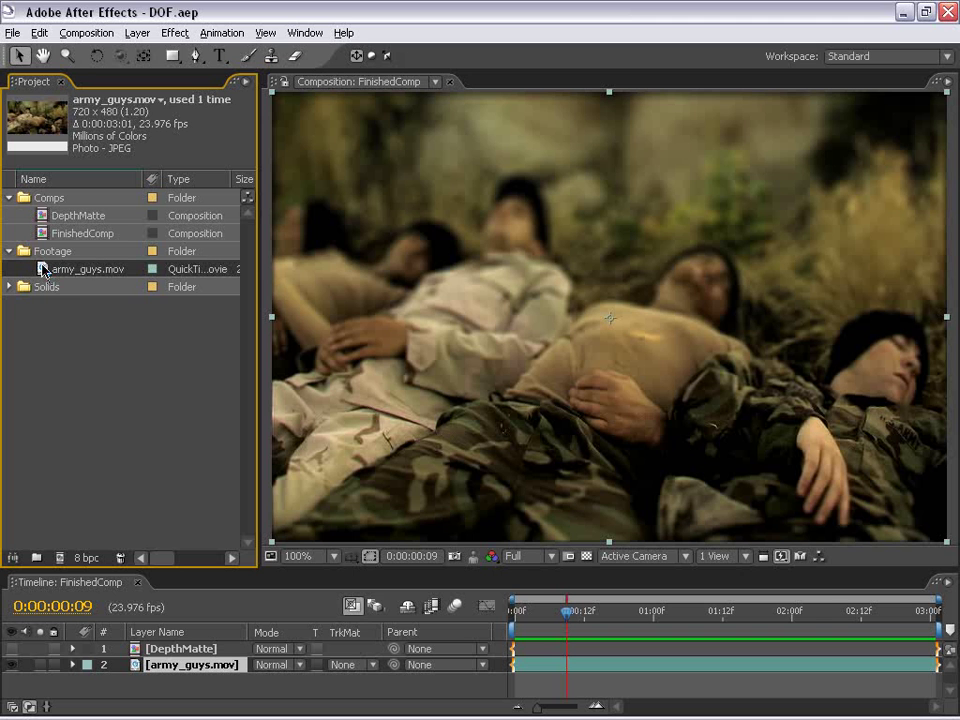
drag(60, 563, 60, 563)
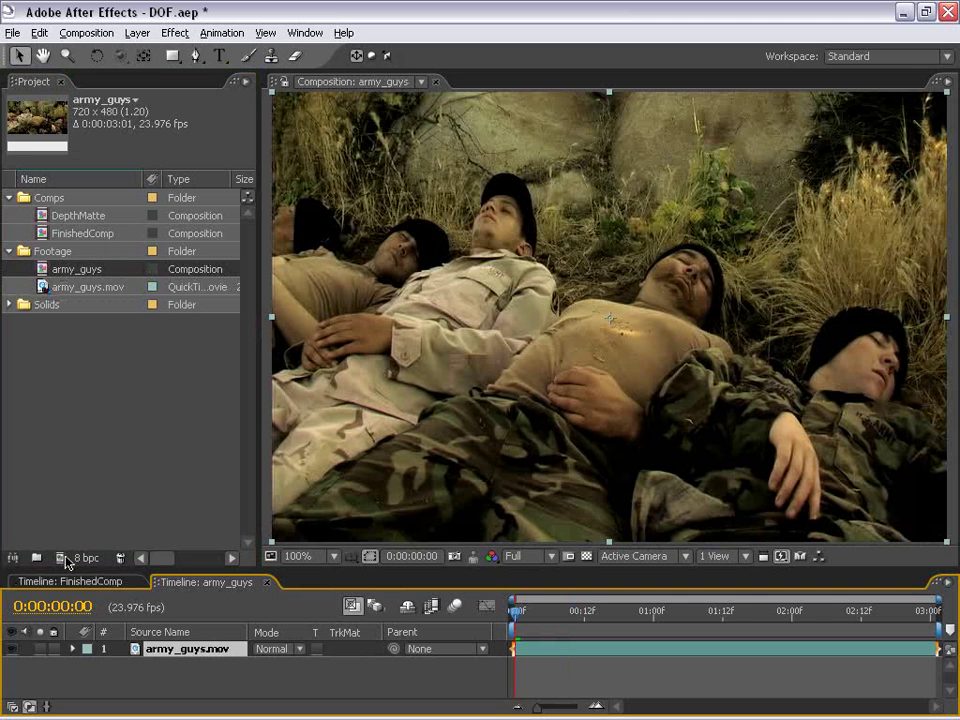
click(100, 582)
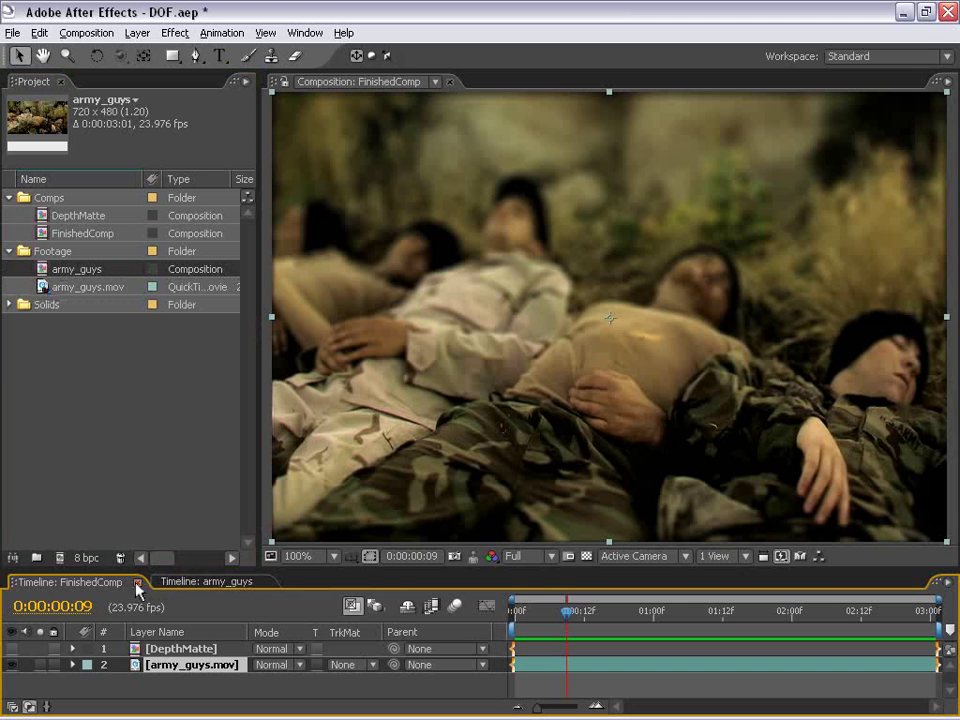
click(137, 582)
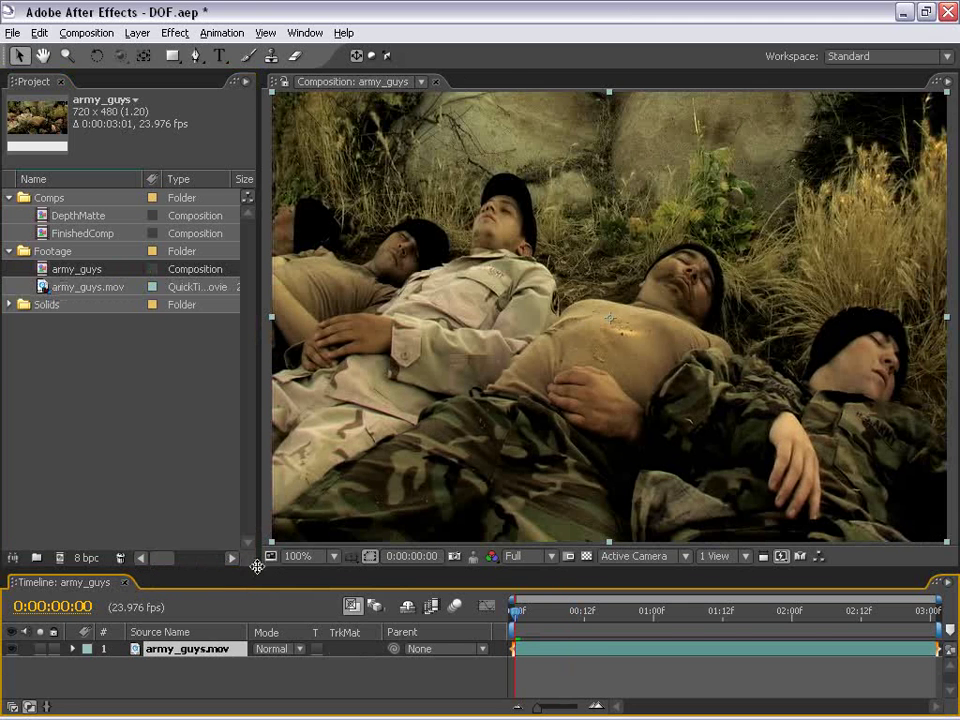
drag(257, 564, 310, 466)
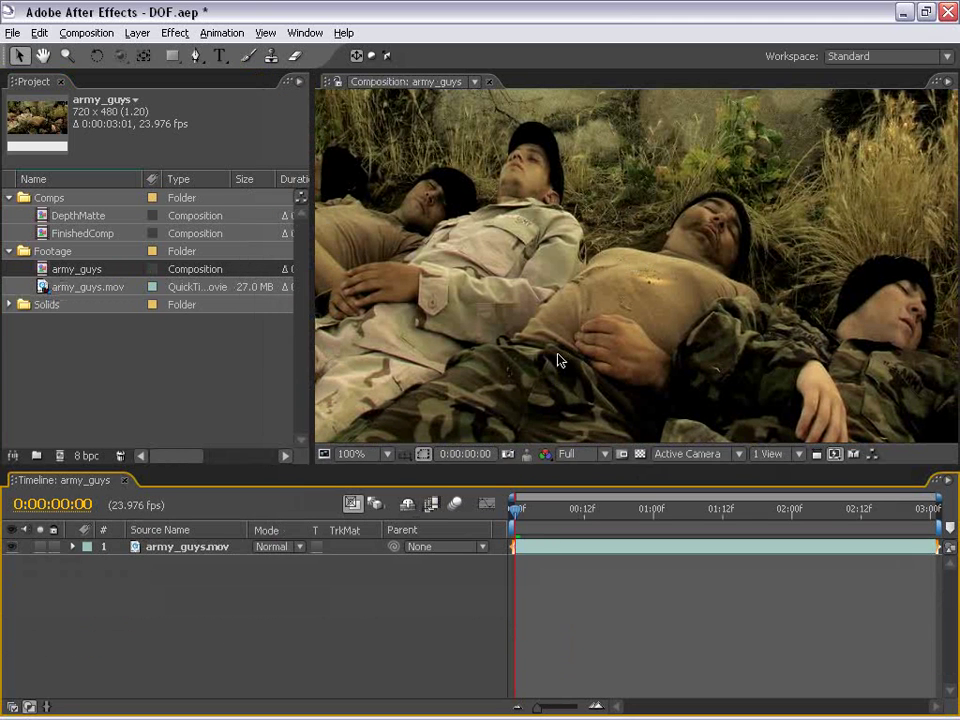
Apply the Lens Blur effect to the army_guys.mov layer
scroll(557, 360, down, 2)
click(551, 553)
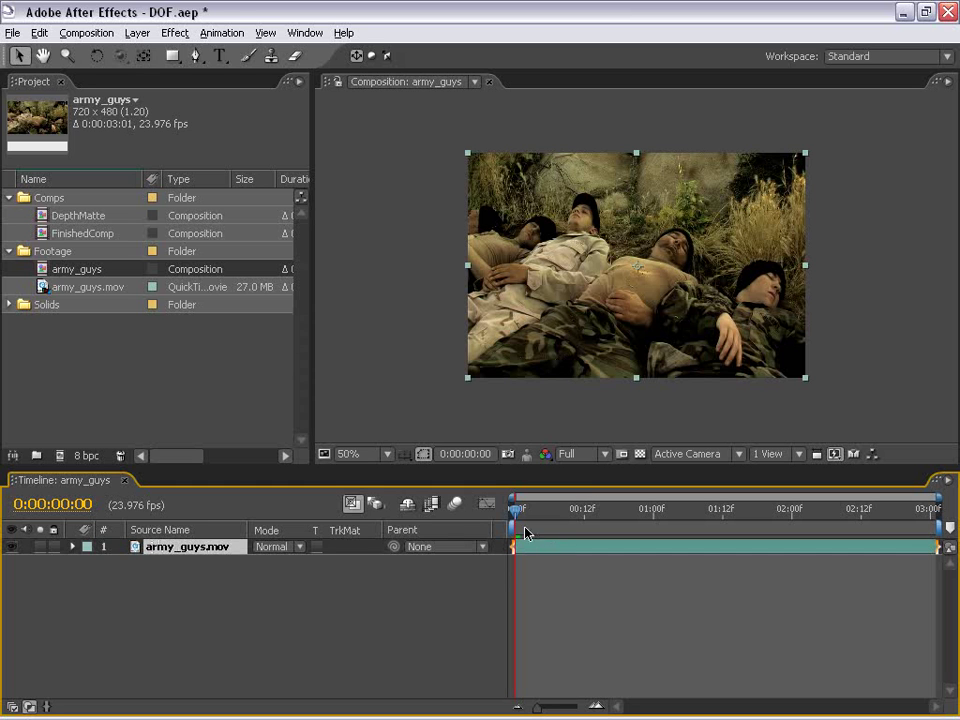
click(178, 34)
mouse_move(190, 156)
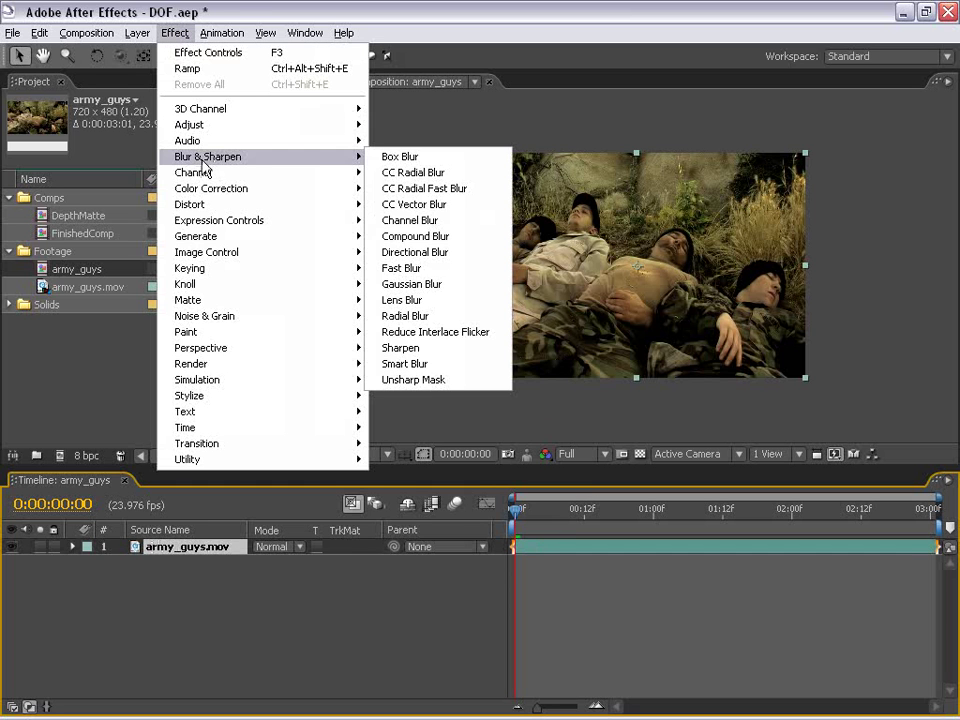
click(408, 301)
click(408, 301)
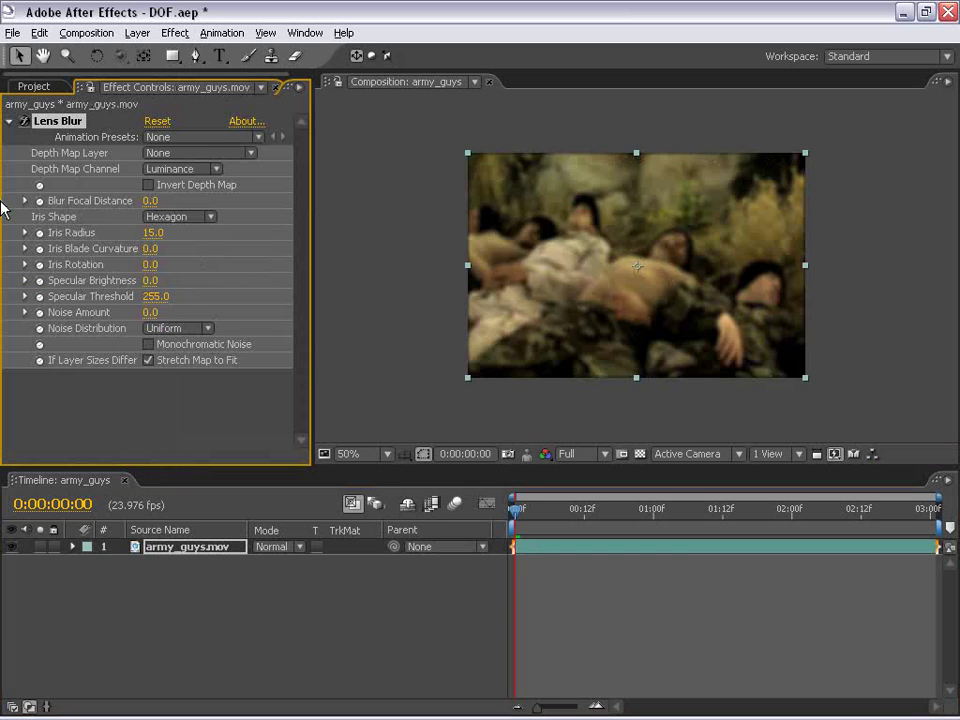
Examine the Lens Blur result across the army_guys composition, both close up and as a whole frame
click(432, 285)
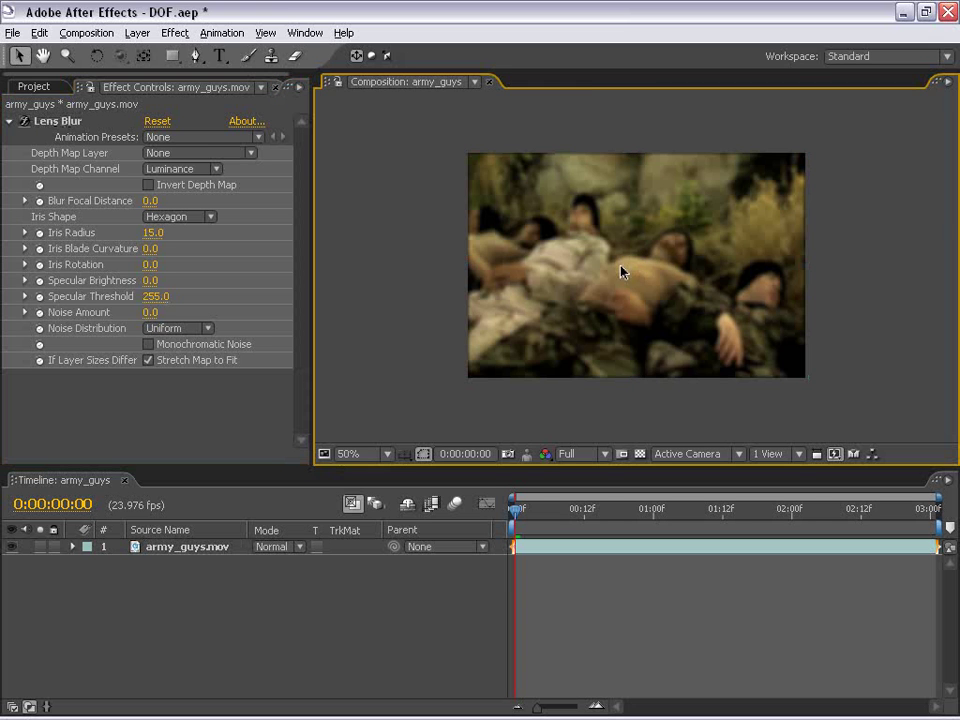
scroll(622, 271, up, 1)
drag(650, 228, 590, 140)
scroll(555, 258, down, 1)
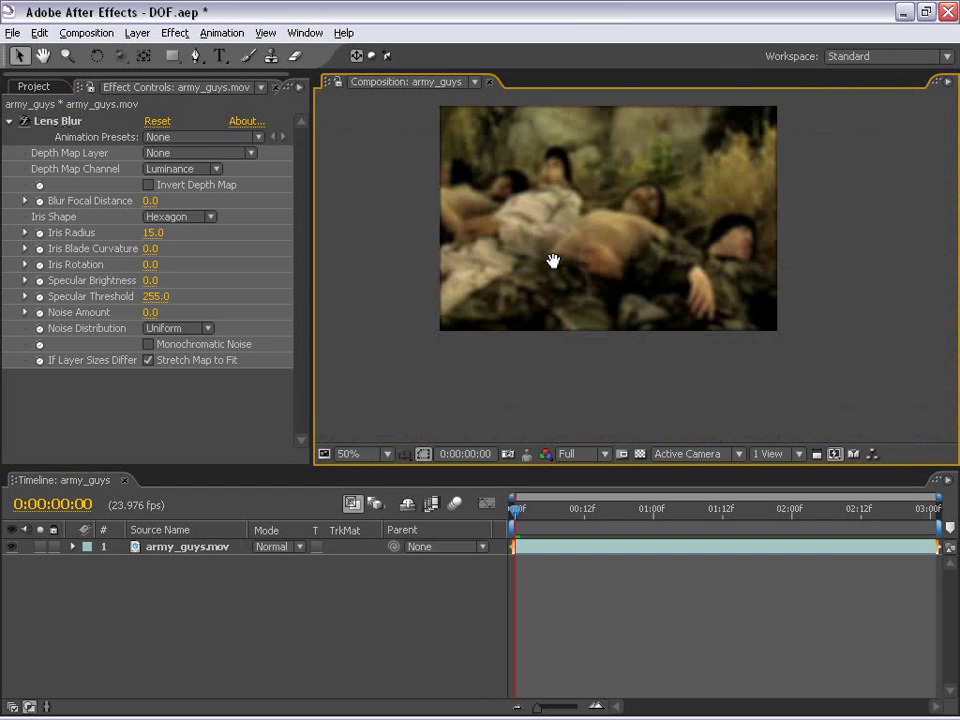
drag(581, 192, 563, 262)
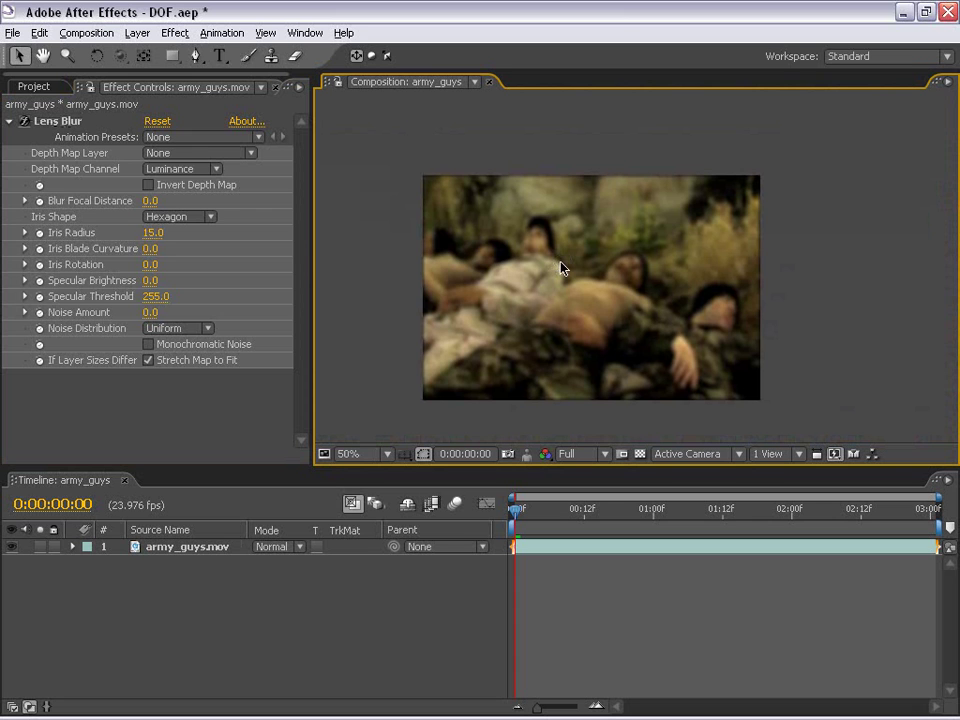
scroll(561, 267, up, 1)
drag(561, 265, 657, 245)
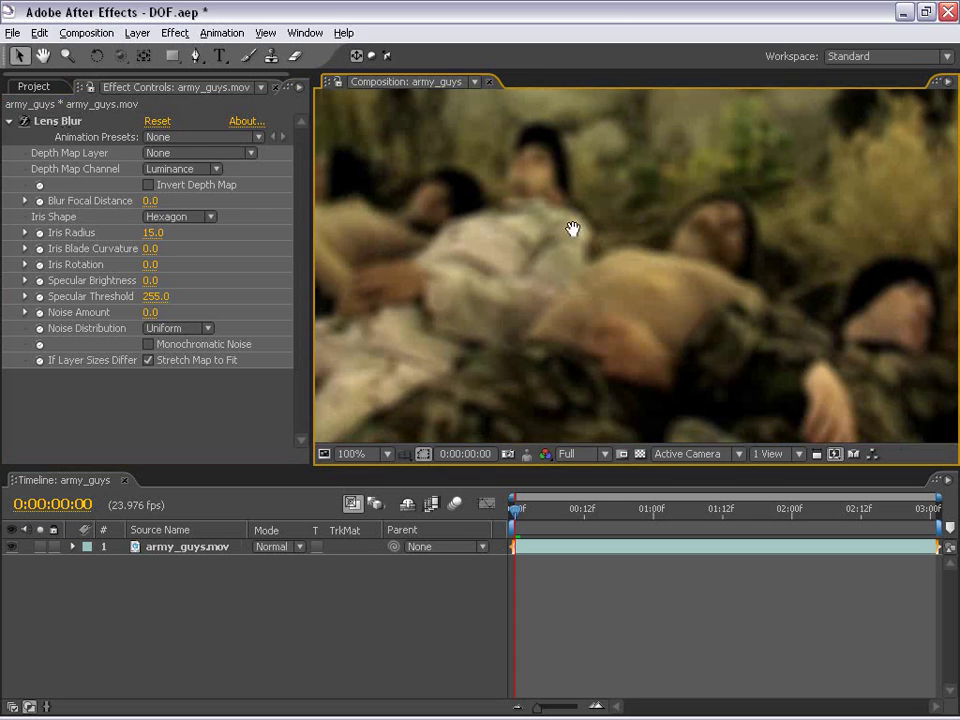
scroll(572, 229, down, 2)
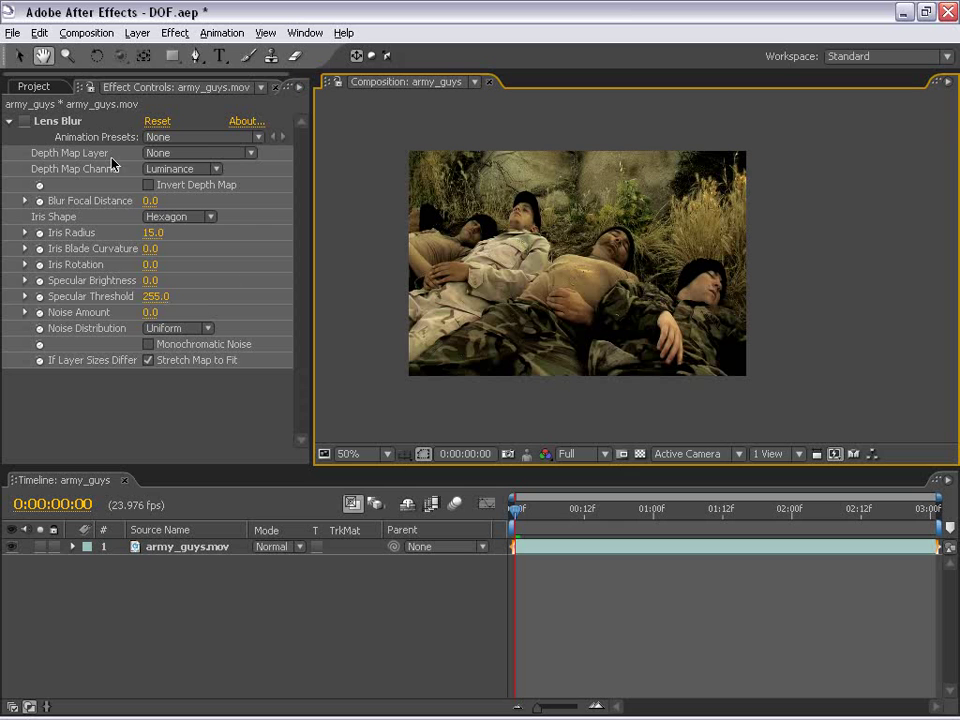
Create a white 720 x 480 solid named Depth and apply the Ramp effect to it
click(130, 34)
mouse_move(143, 53)
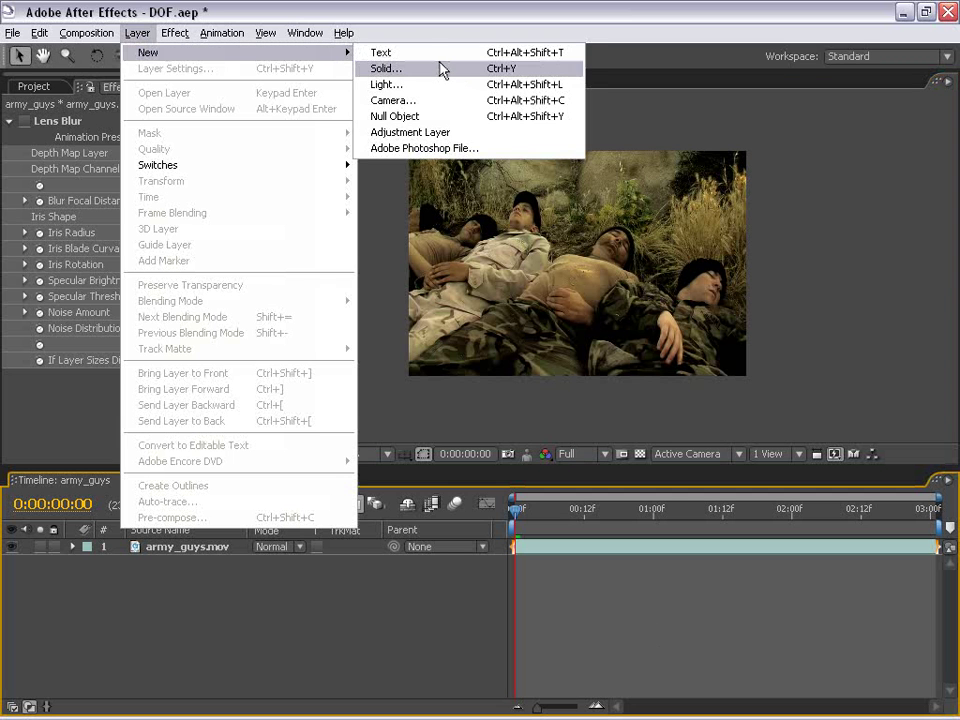
click(424, 70)
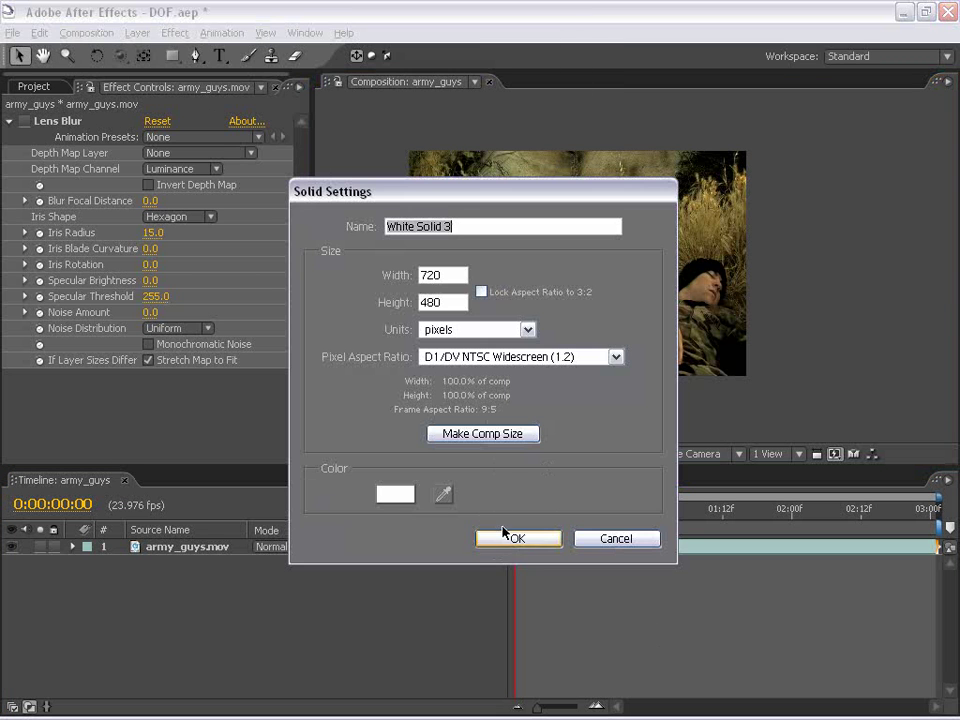
text(Depth)
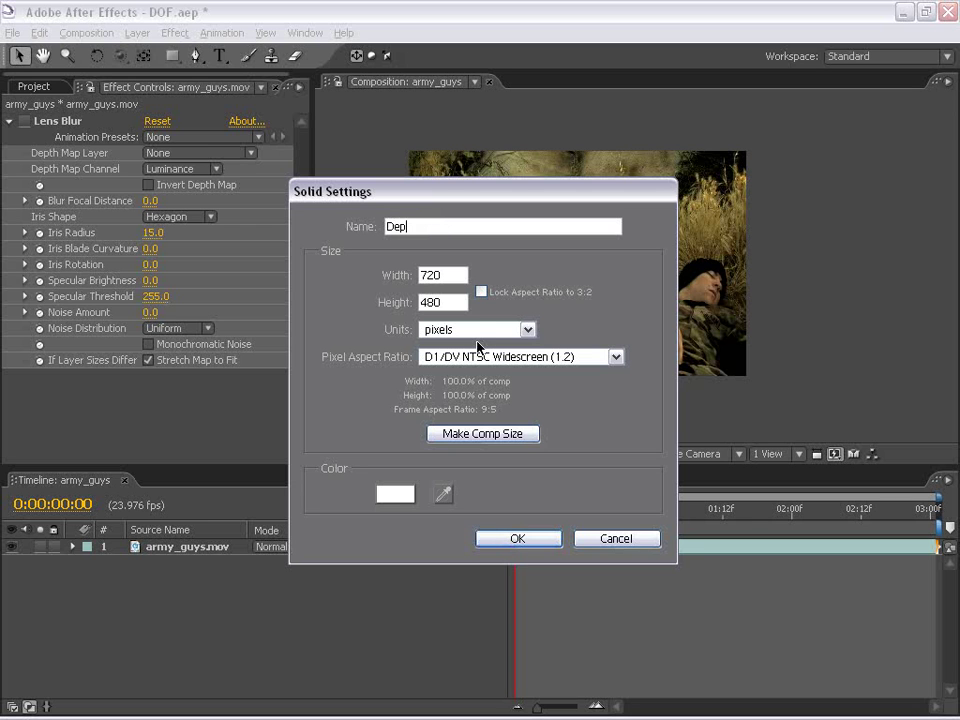
click(498, 543)
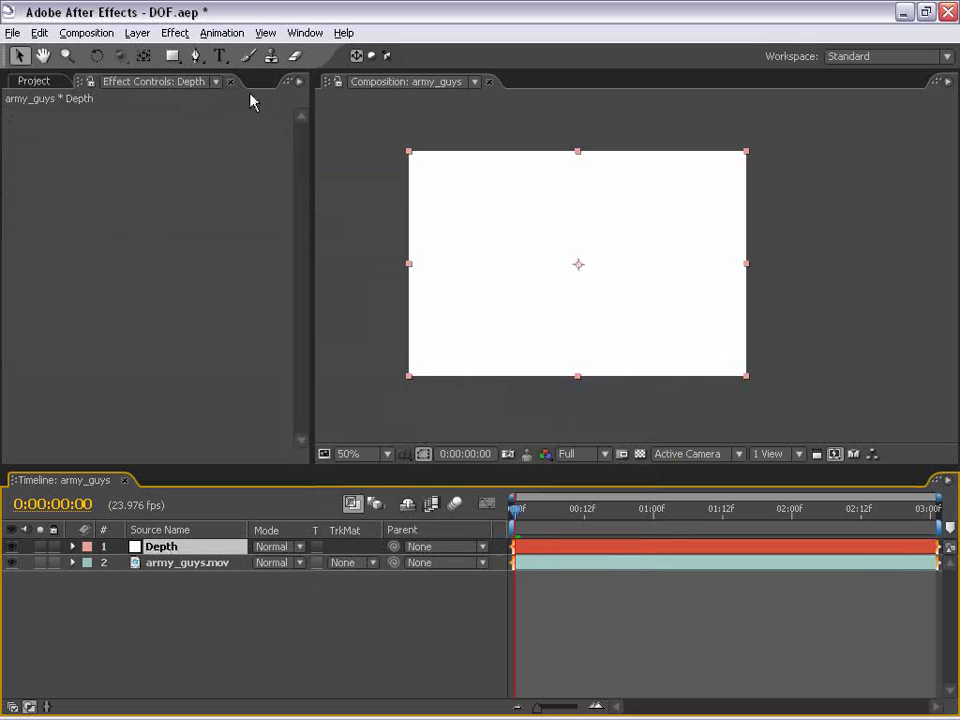
click(175, 33)
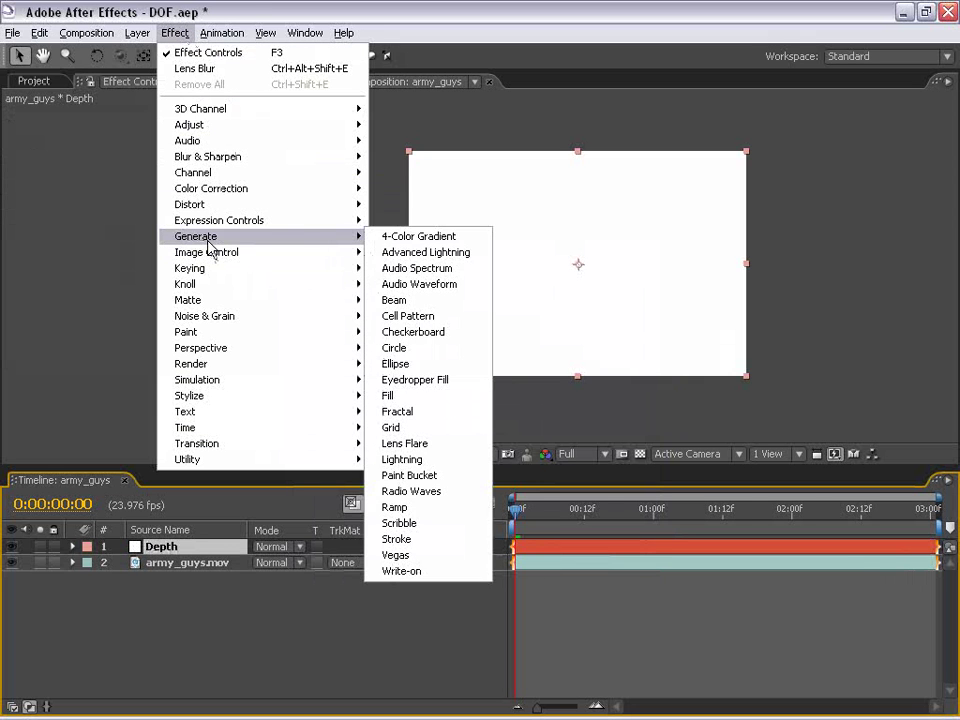
click(404, 508)
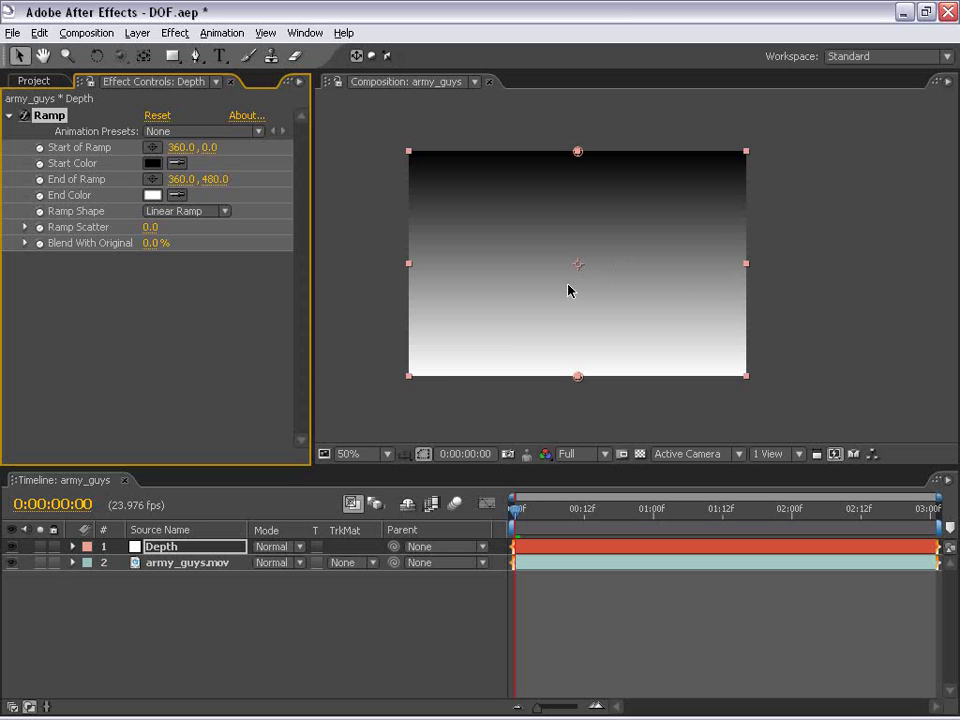
Turn on Lens Blur for the army_guys.mov layer and set its depth map layer to Depth
click(180, 642)
click(160, 563)
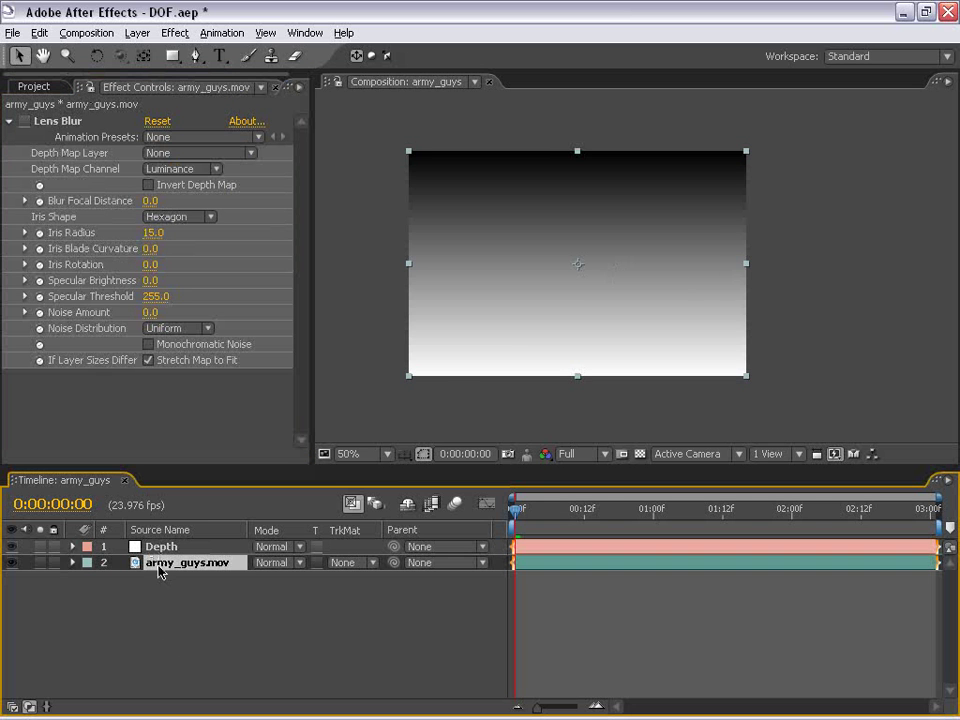
click(23, 118)
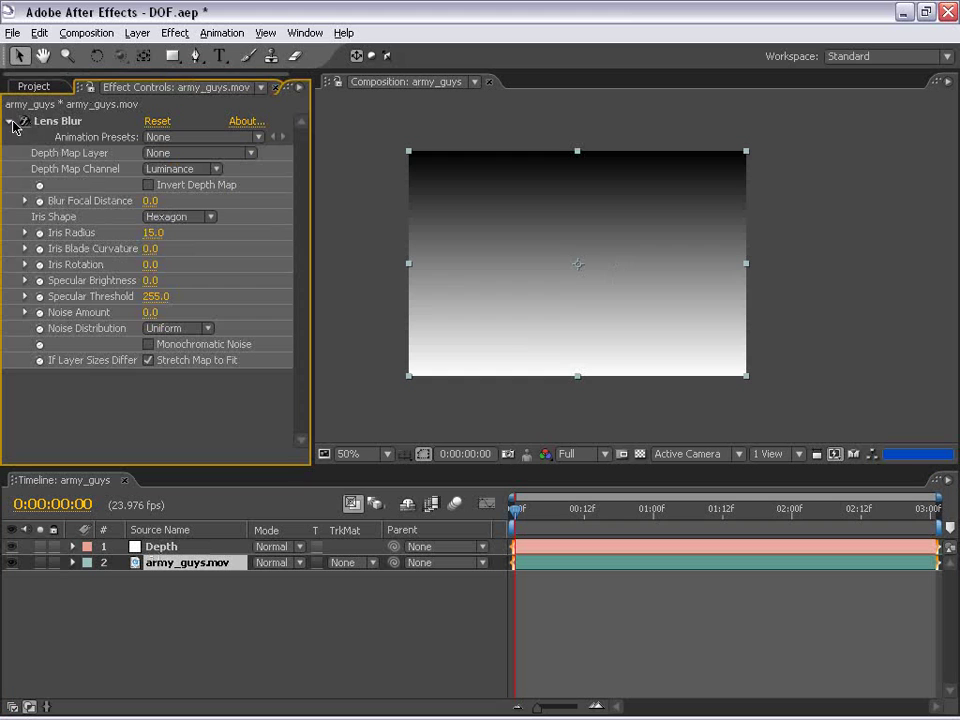
click(193, 155)
click(163, 181)
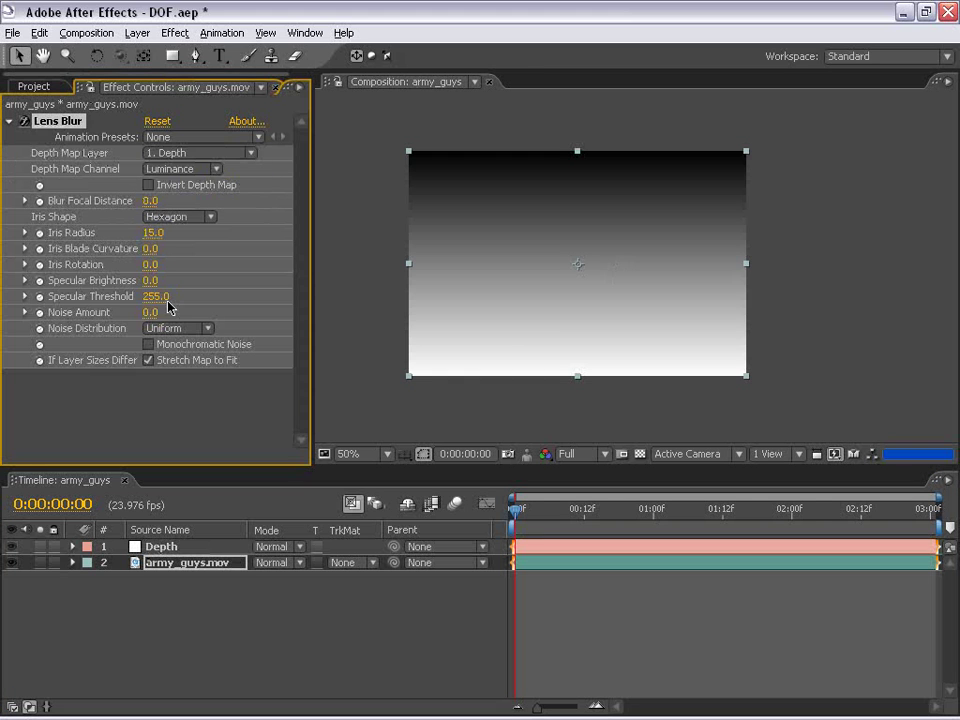
Hide the Depth layer and check the blurred footage up close
click(11, 546)
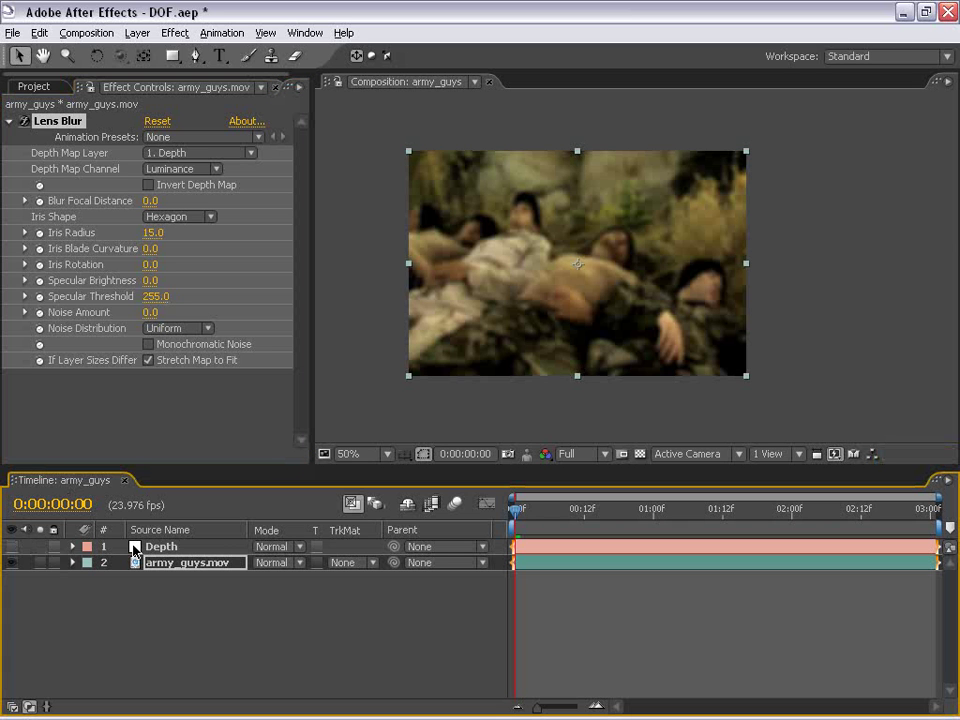
scroll(545, 222, up, 1)
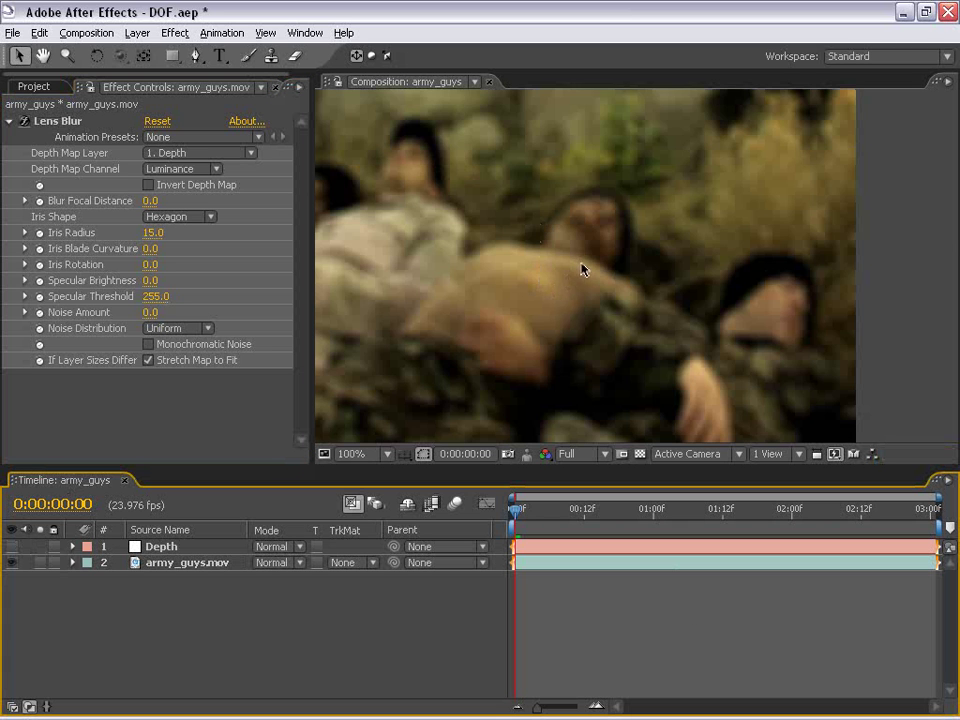
scroll(583, 268, down, 1)
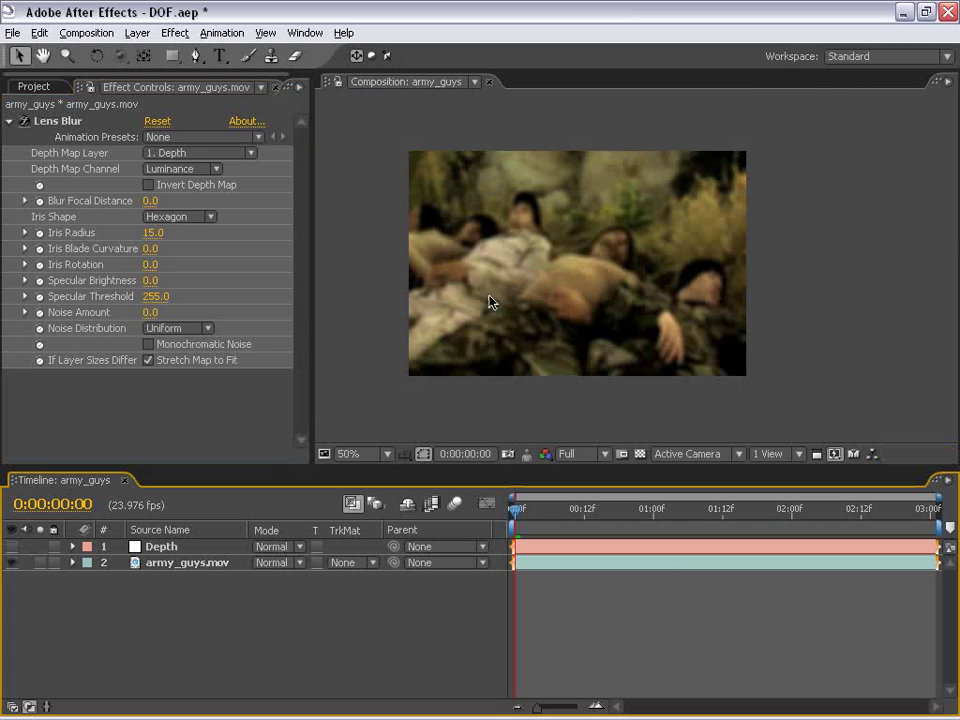
Pre-compose the Depth layer as Depth Comp 1, moving all attributes into the new composition
click(157, 547)
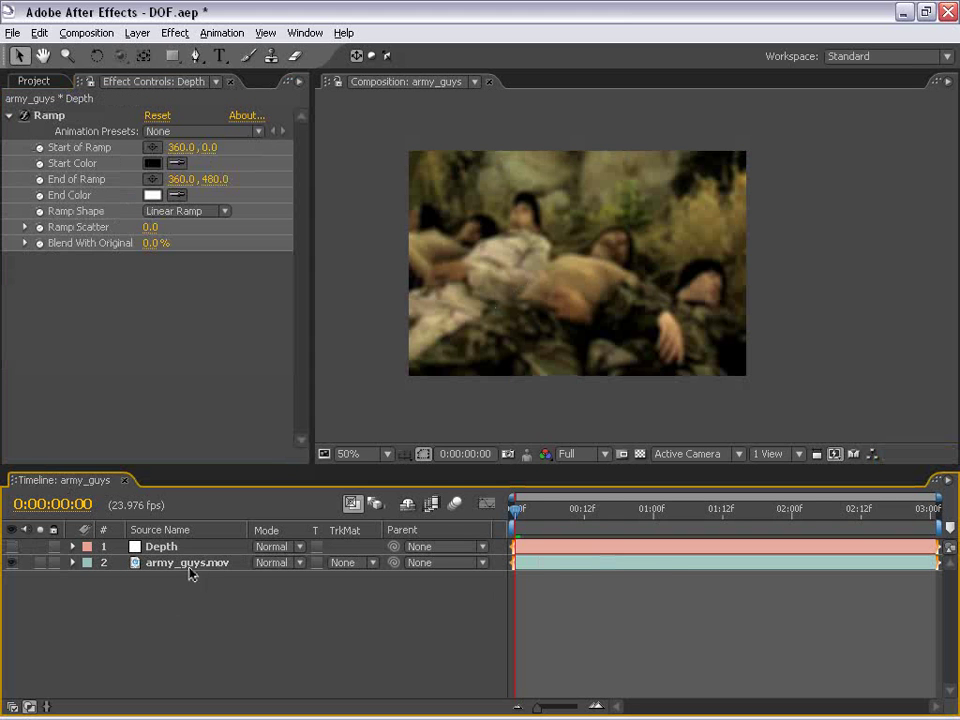
key(Return)
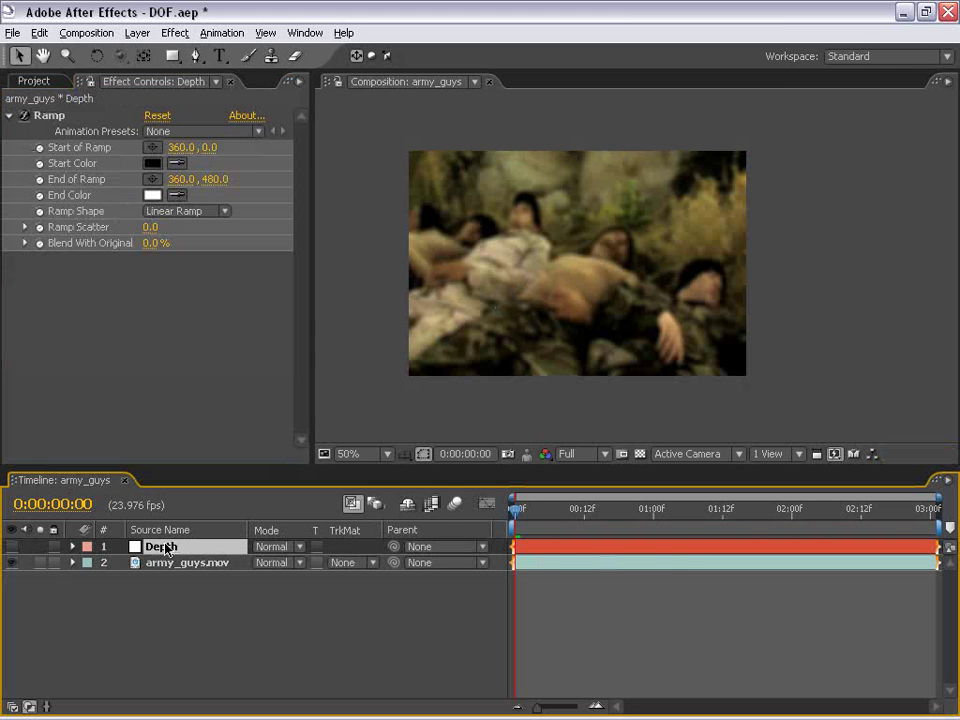
click(137, 33)
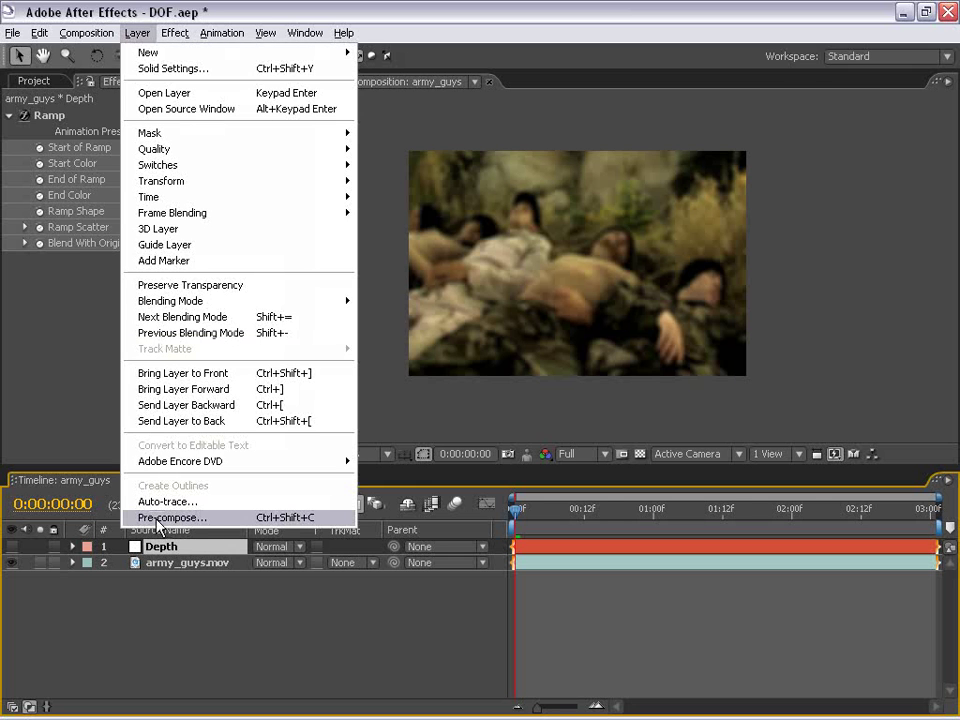
click(240, 519)
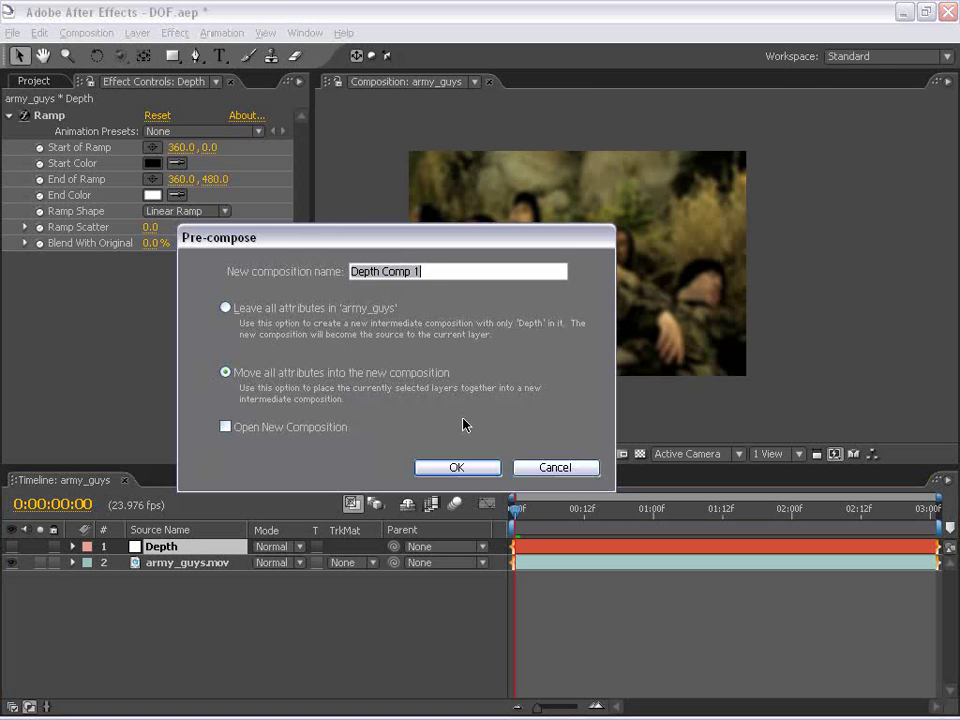
click(455, 467)
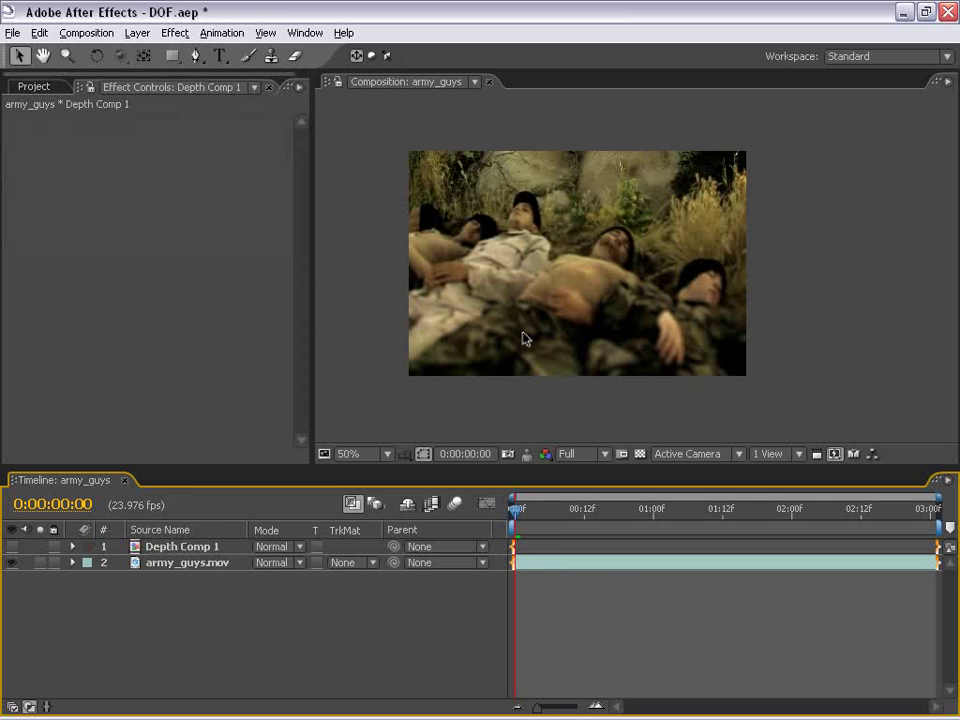
Examine the Lens Blur falloff from background to foreground in army_guys, both close up and as a whole frame
key(space)
drag(623, 301, 630, 268)
scroll(628, 272, up, 1)
drag(564, 219, 521, 214)
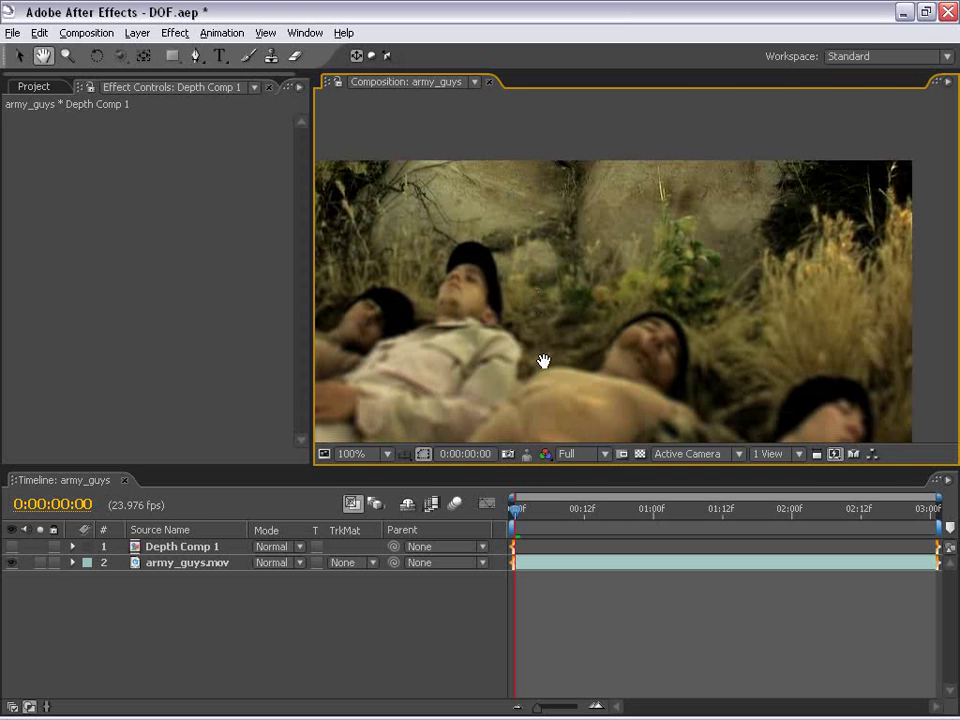
drag(542, 362, 551, 247)
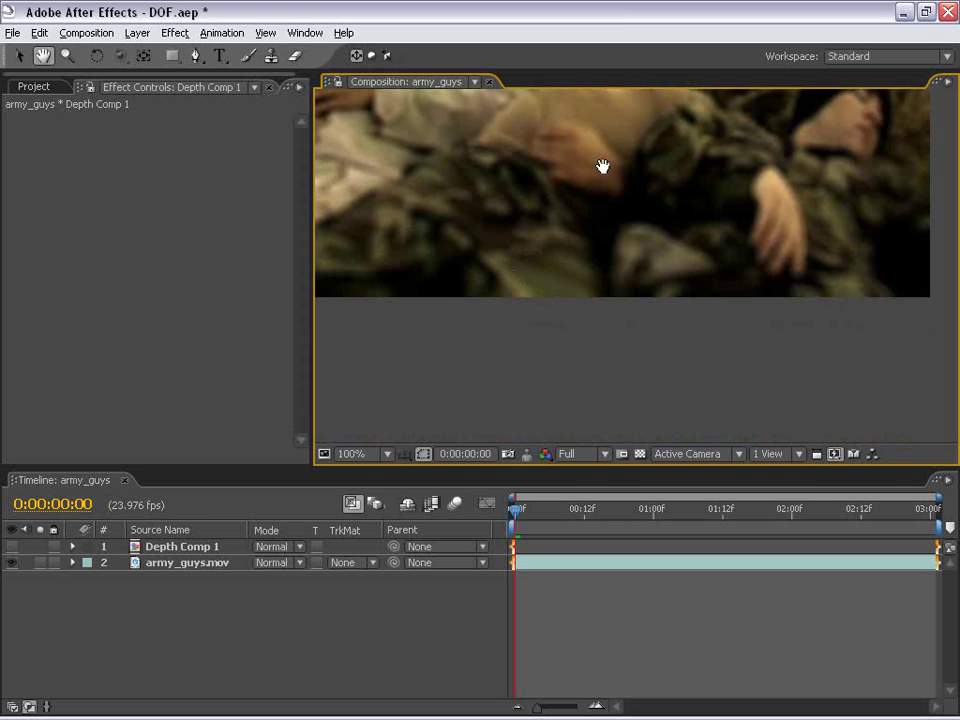
drag(602, 165, 602, 328)
scroll(619, 193, down, 2)
drag(619, 193, 602, 250)
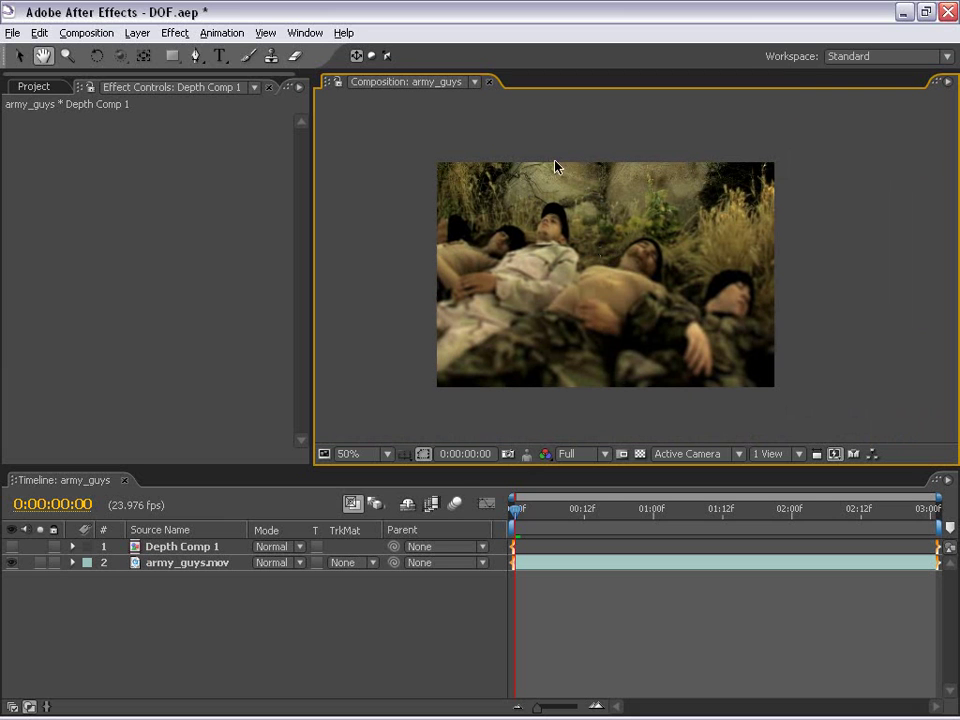
drag(634, 266, 611, 244)
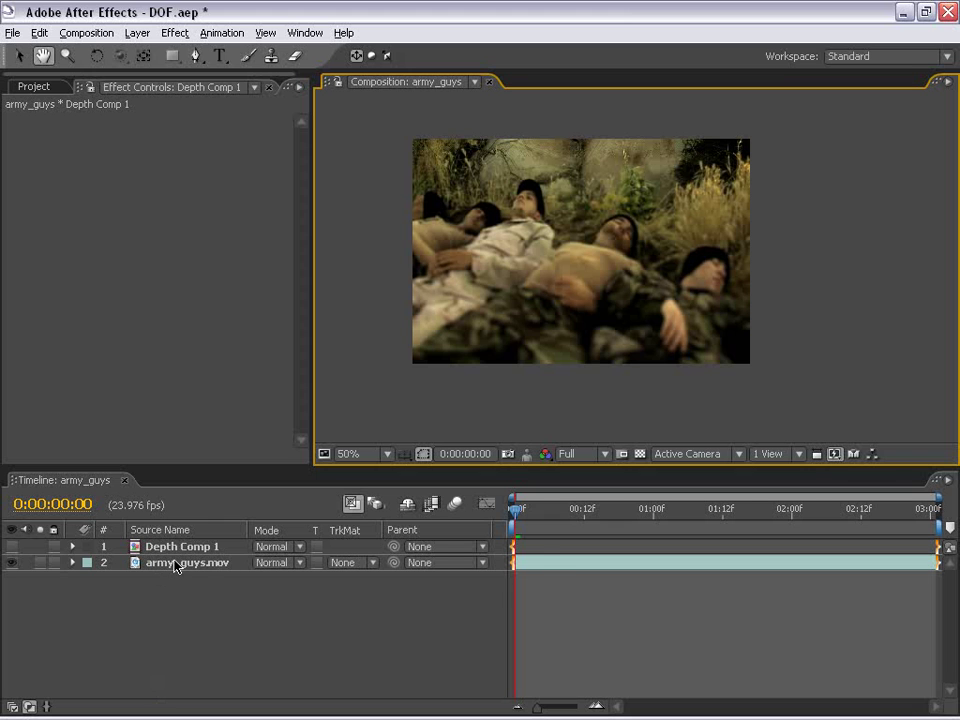
Open Depth Comp 1 and place a new viewer of it side by side with the existing one, enlarging the viewer area
double_click(551, 551)
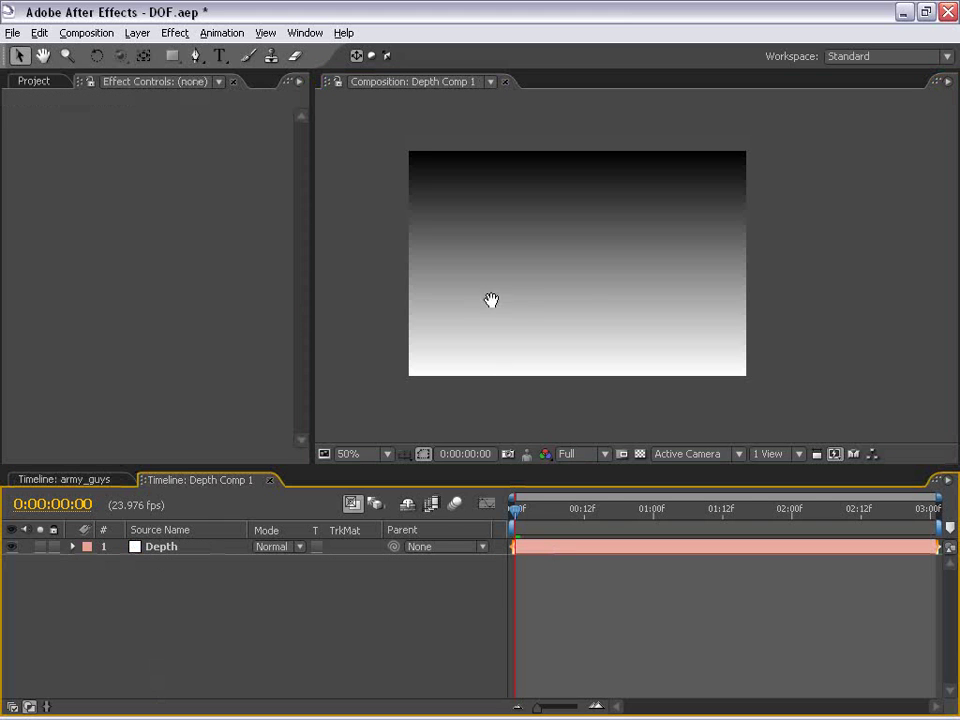
drag(591, 286, 588, 293)
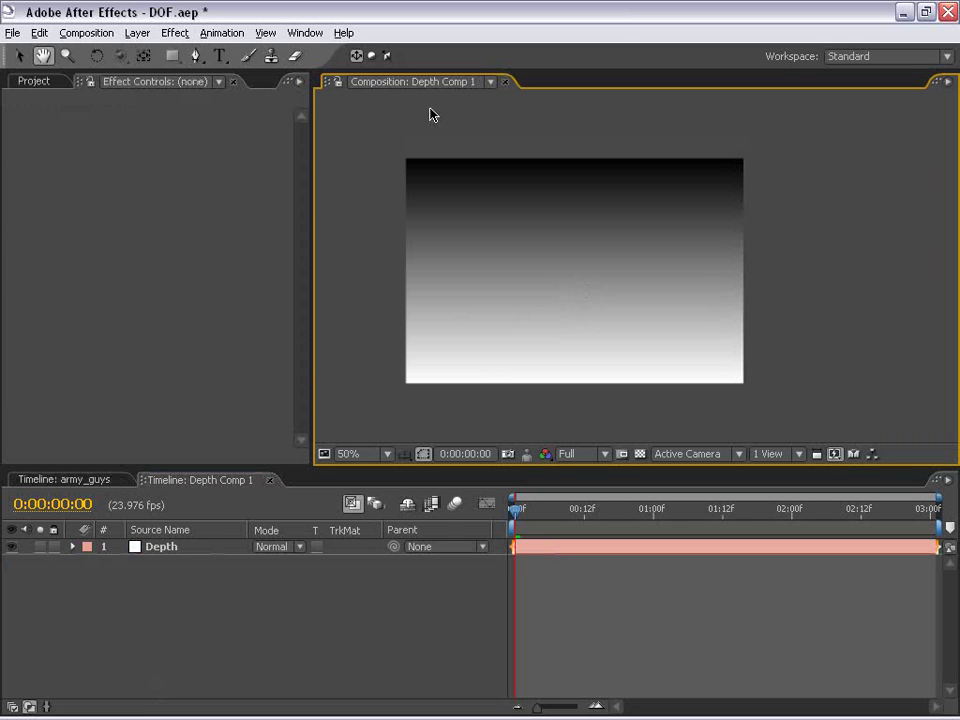
click(265, 33)
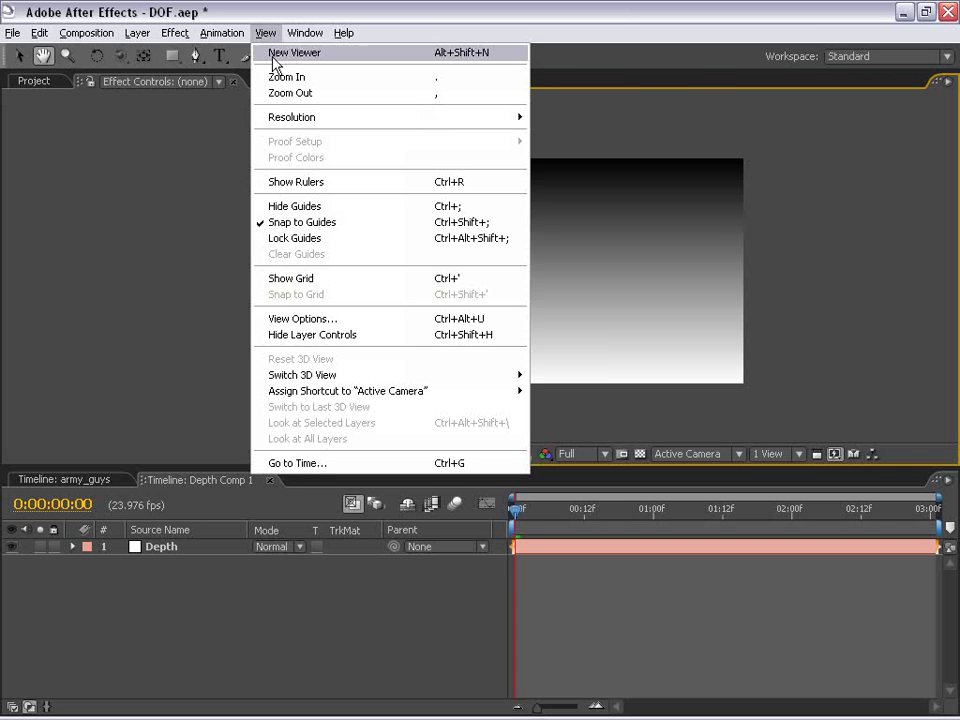
click(274, 55)
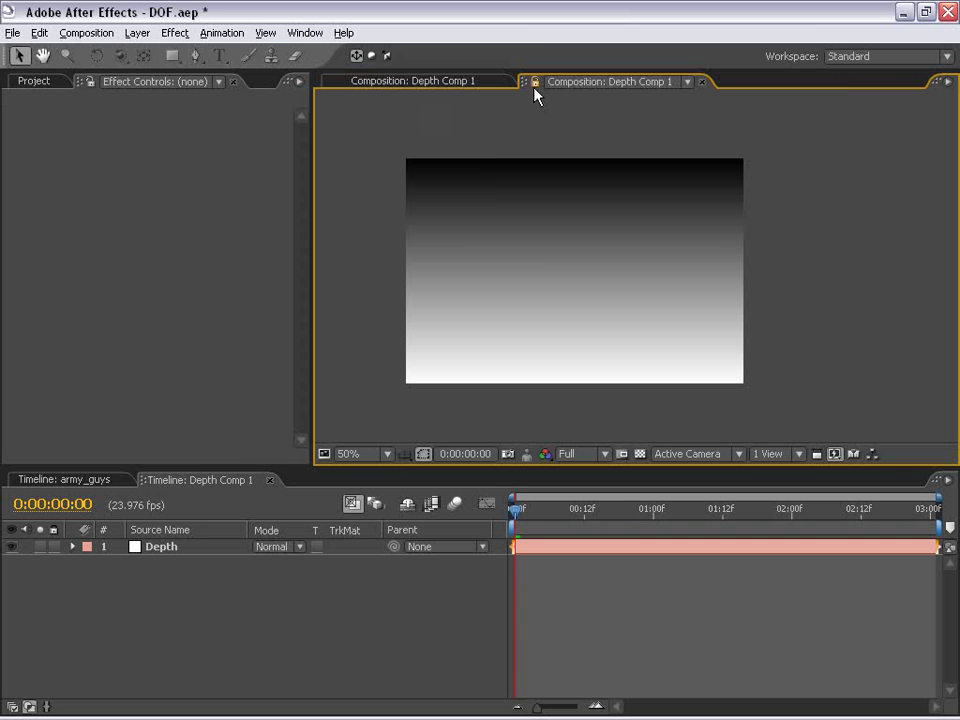
drag(535, 88, 926, 209)
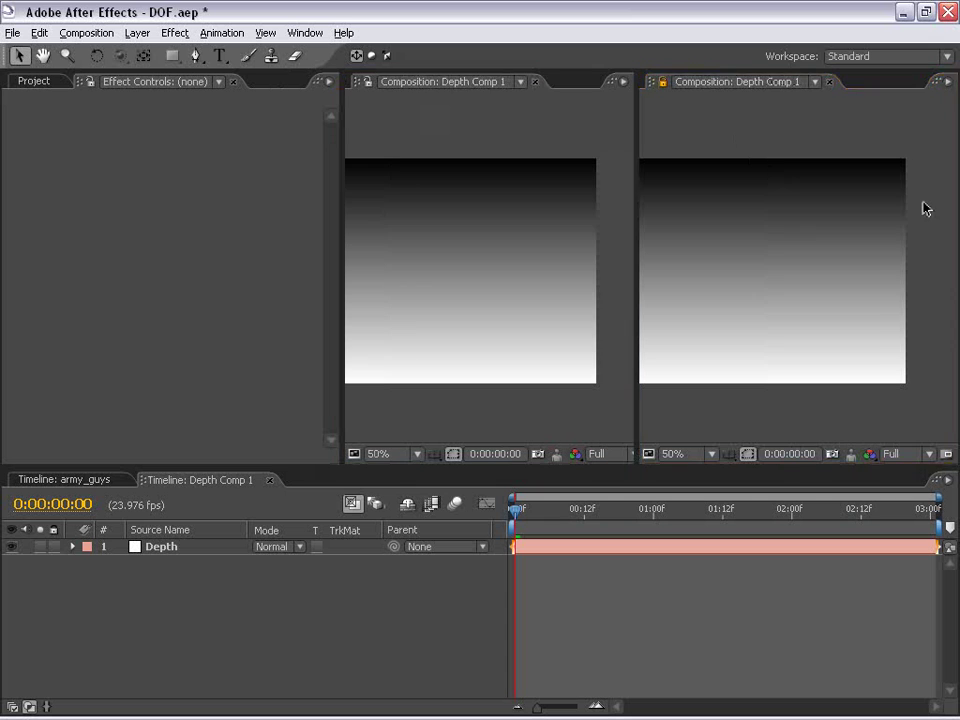
drag(341, 137, 261, 138)
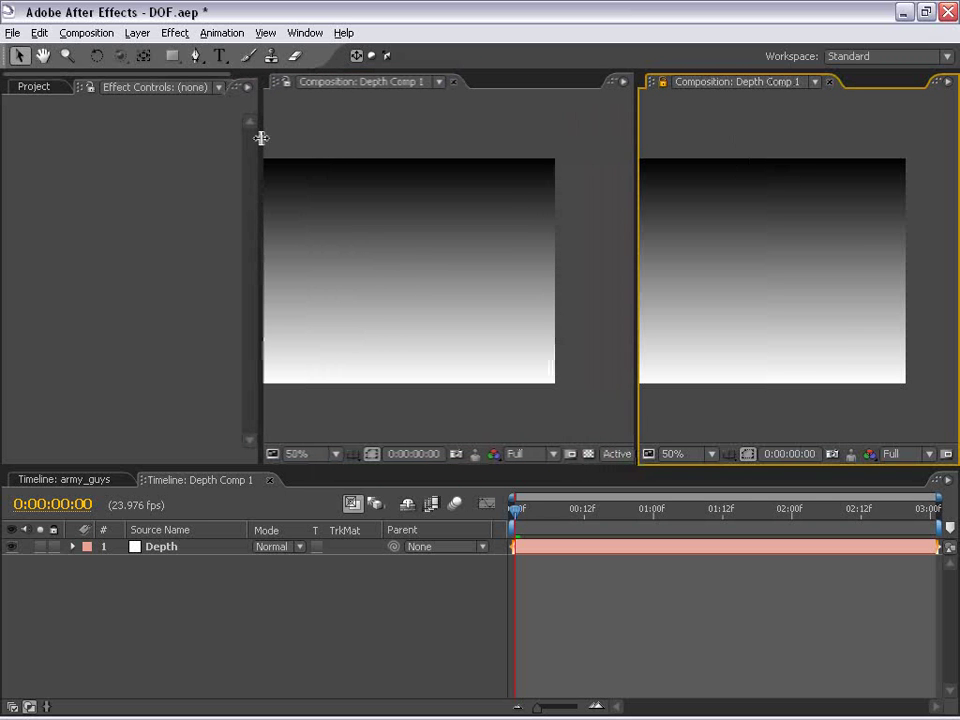
Show the army_guys composition in the unlocked viewer and lock that viewer beside the Depth Comp 1 view
click(347, 128)
click(55, 480)
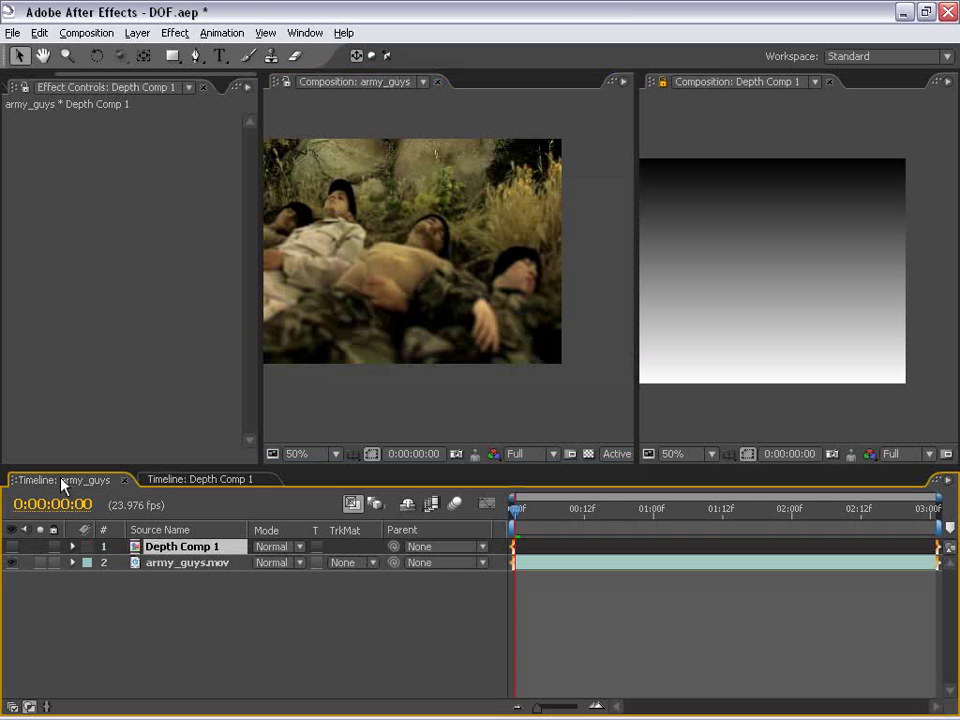
click(289, 146)
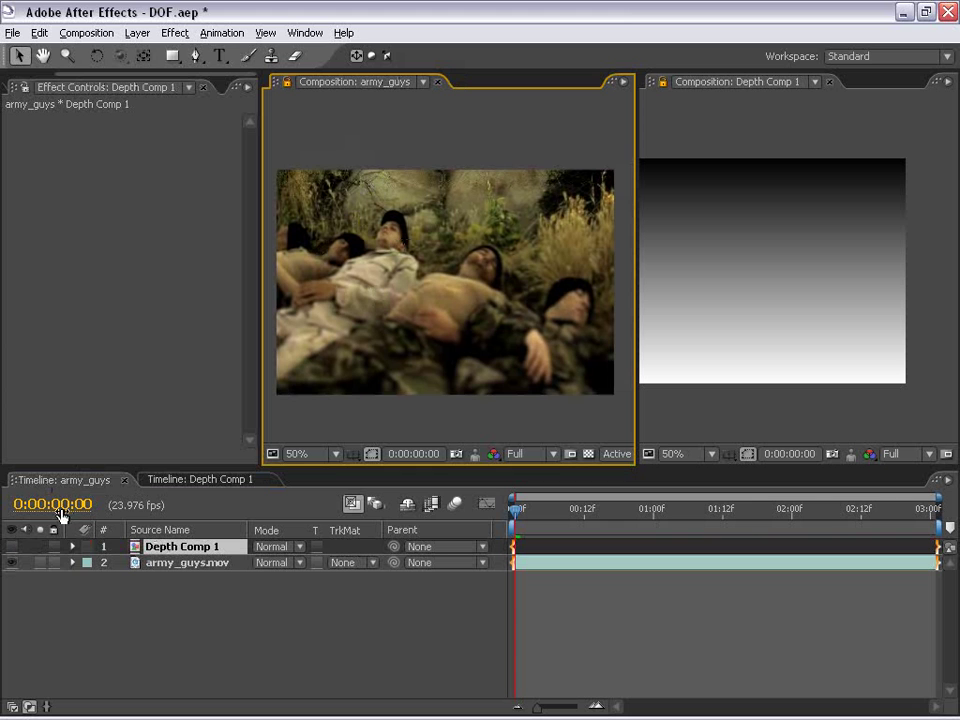
click(784, 109)
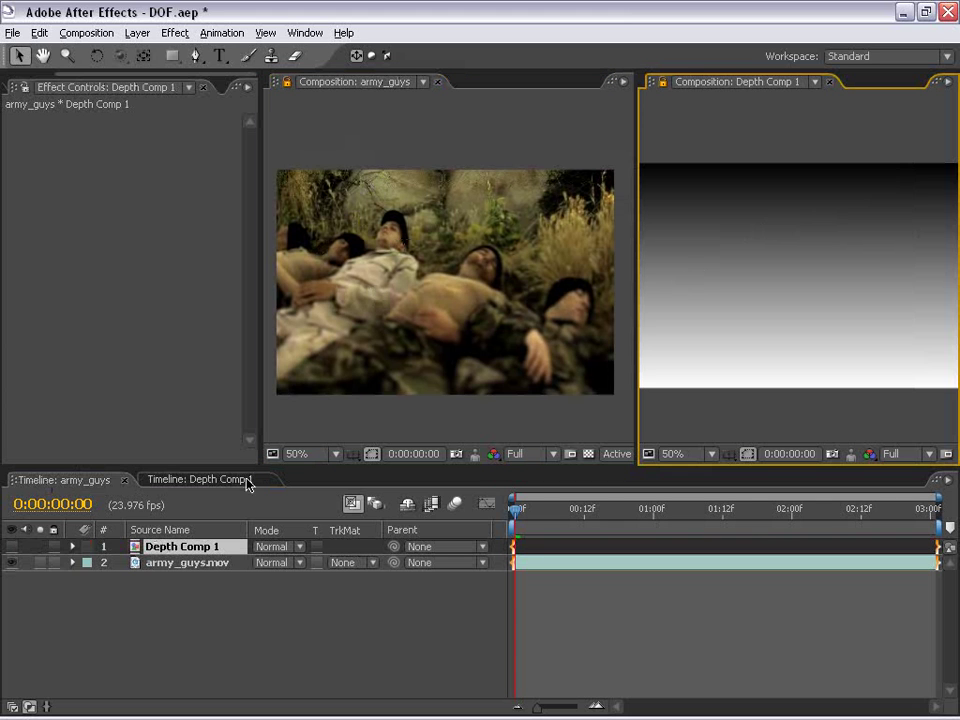
Change the ramp shape of the Depth layer in Depth Comp 1 to Radial Ramp
click(206, 481)
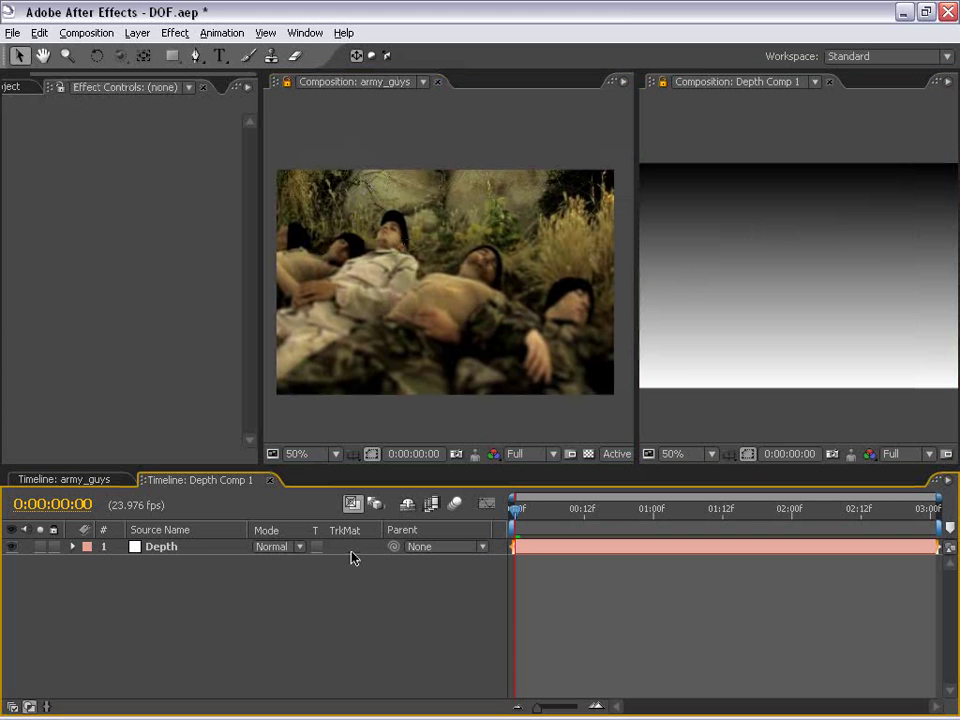
click(555, 540)
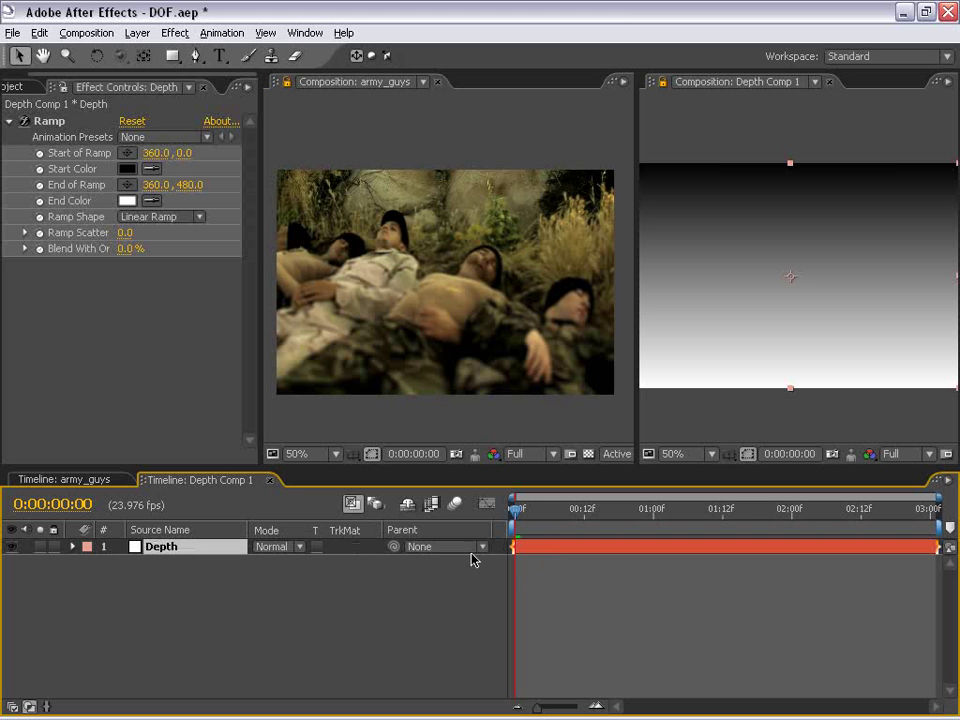
click(160, 216)
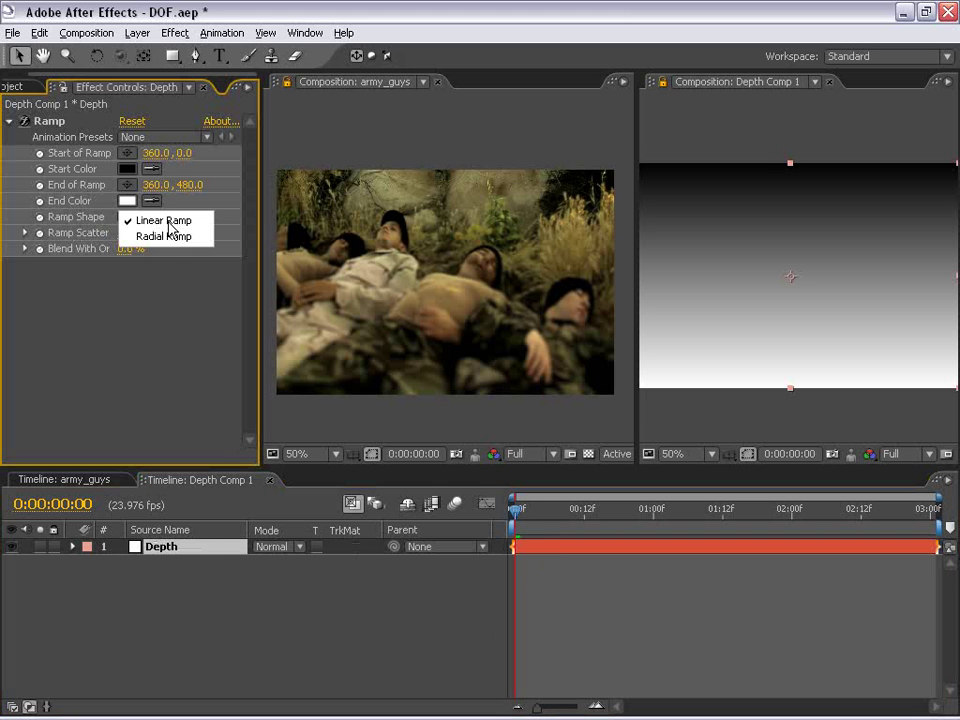
click(167, 234)
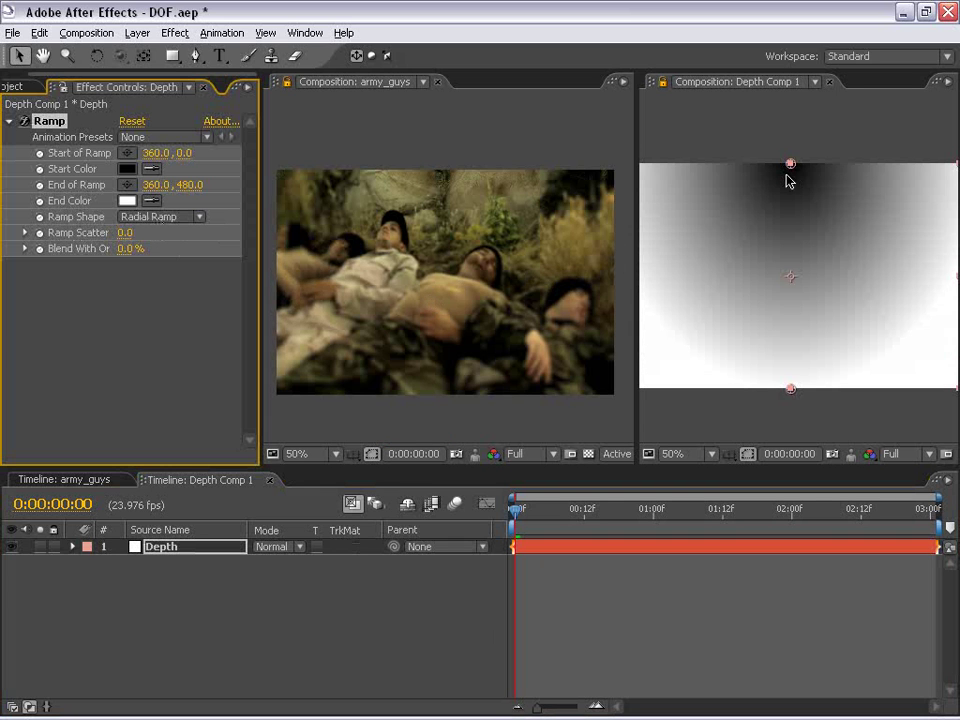
Move the radial ramp's start to the frame's center at 360, 236 and its end below the frame at 330, 788
drag(790, 164, 790, 276)
drag(792, 390, 777, 540)
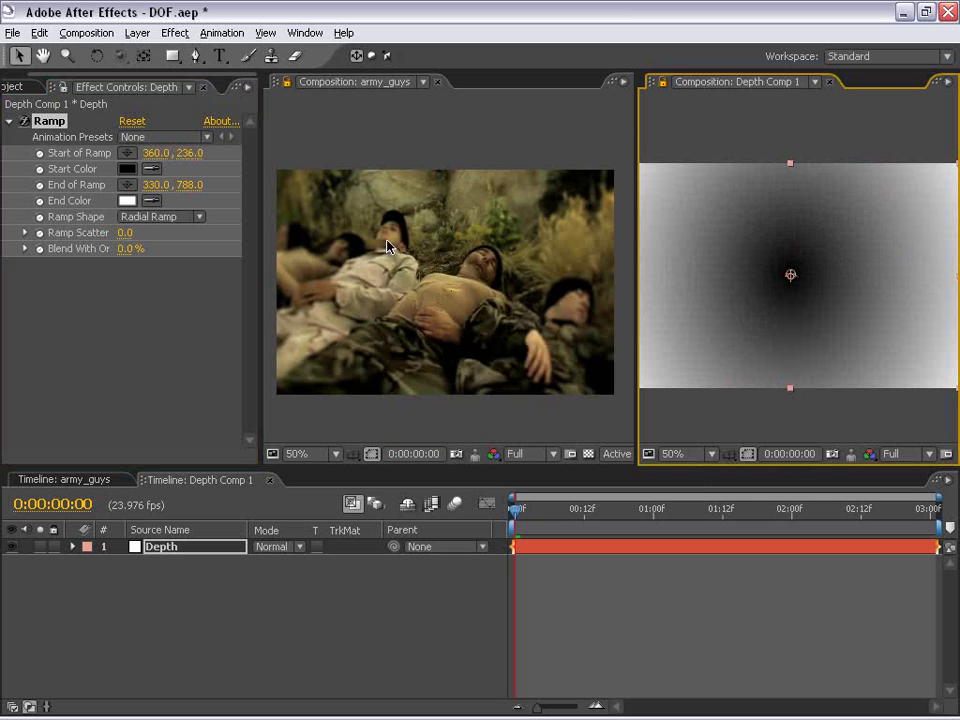
scroll(428, 290, up, 1)
key(space)
drag(439, 283, 461, 277)
scroll(455, 253, down, 1)
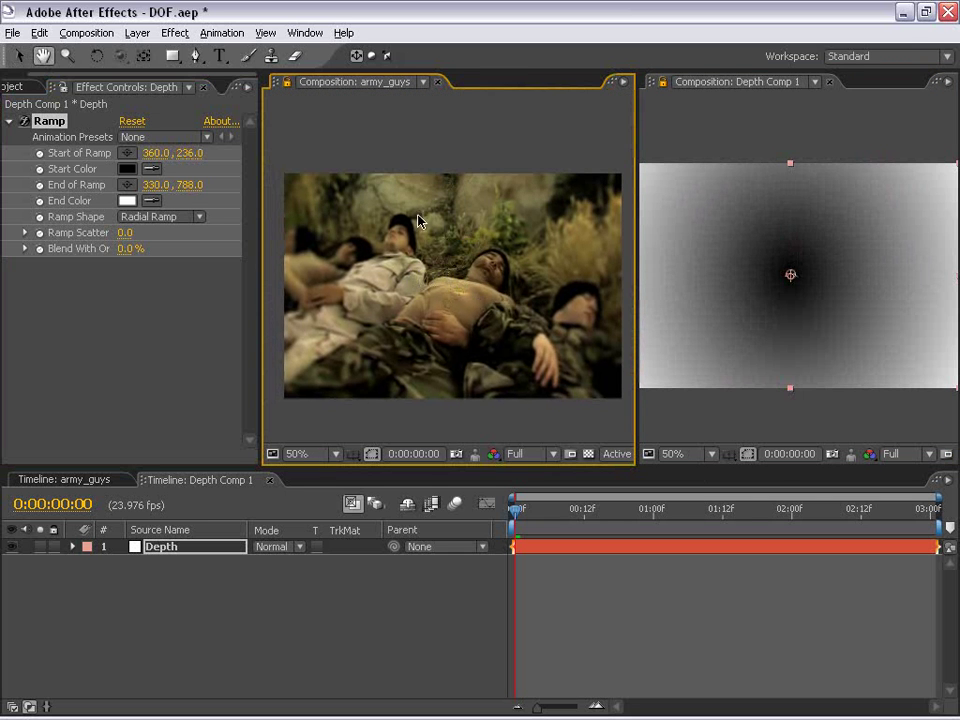
click(590, 609)
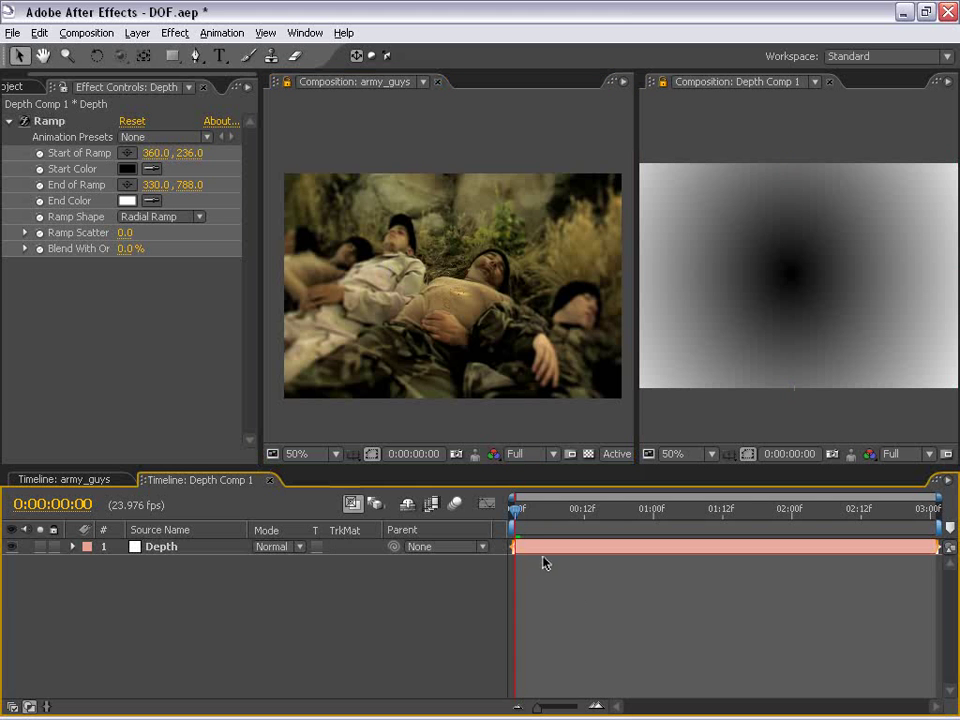
Apply the Curves effect to the Depth layer after its Ramp
click(541, 546)
click(46, 121)
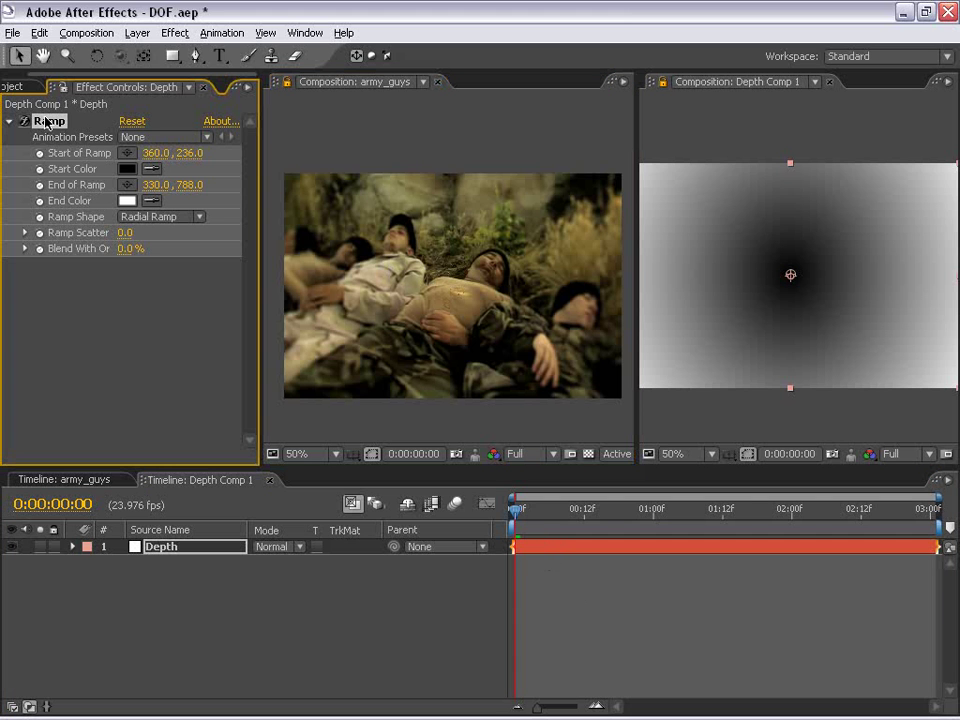
click(176, 32)
mouse_move(222, 190)
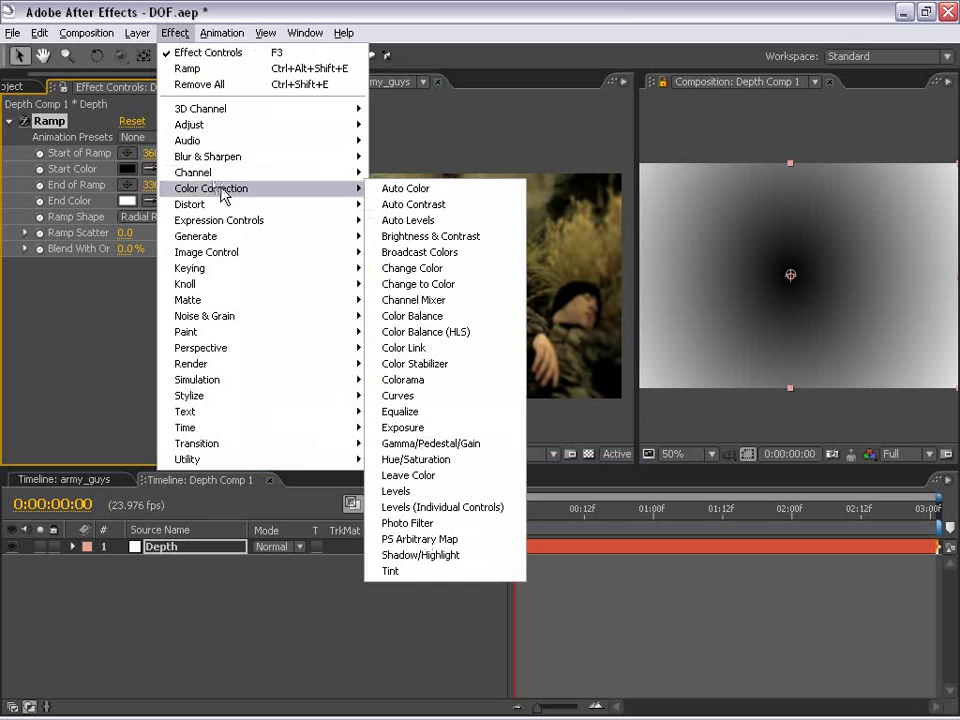
click(410, 398)
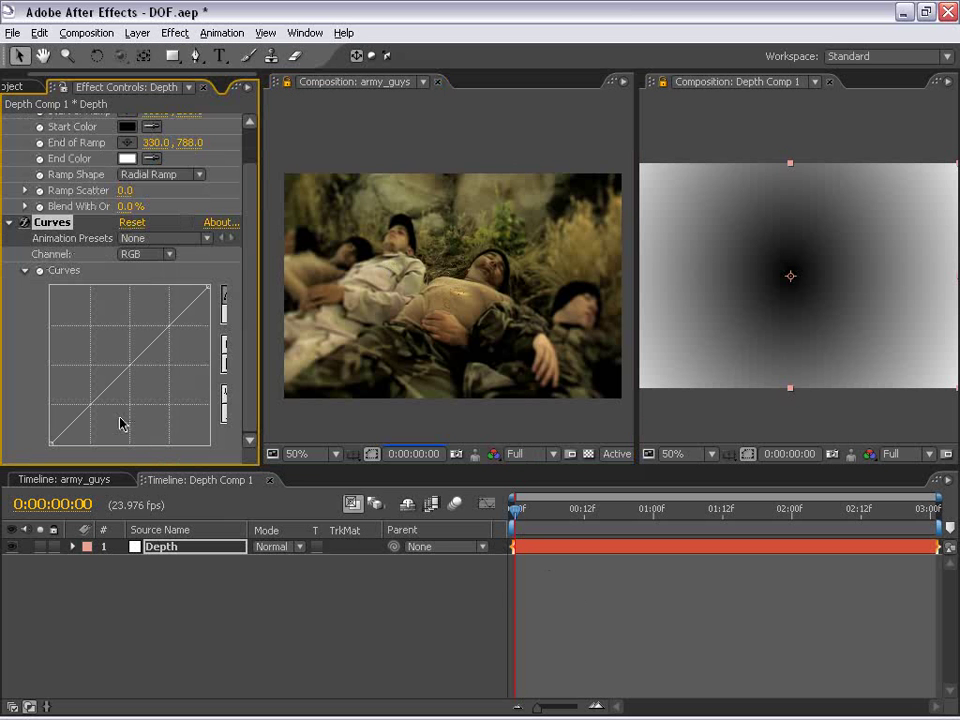
Shape the RGB curve with its black point about a fifth of the way in and the midtones raised
drag(55, 443, 98, 443)
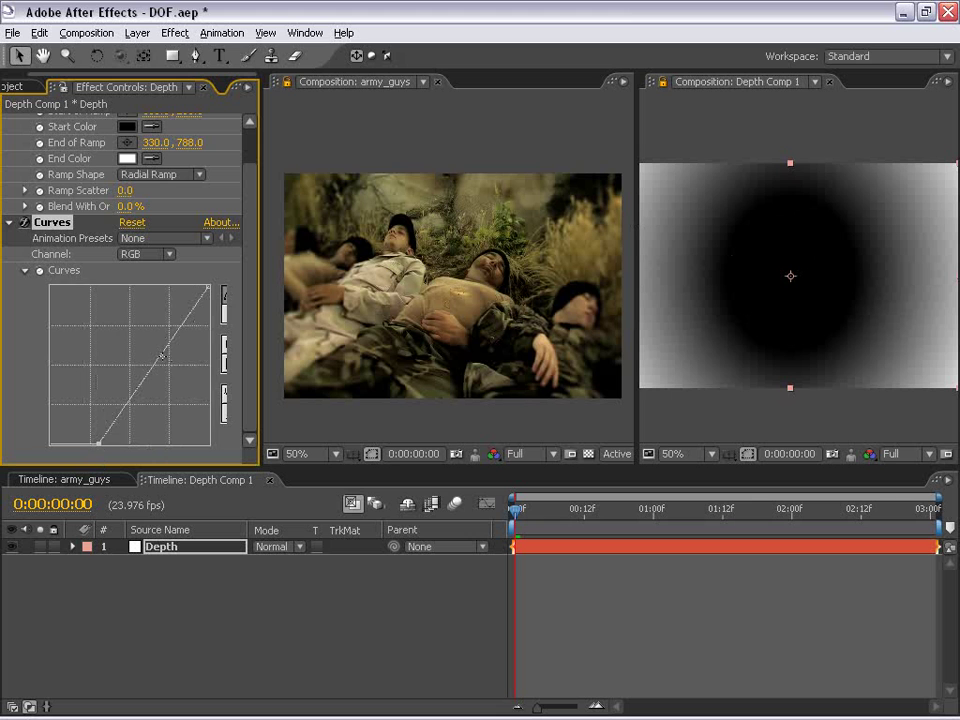
drag(162, 355, 142, 343)
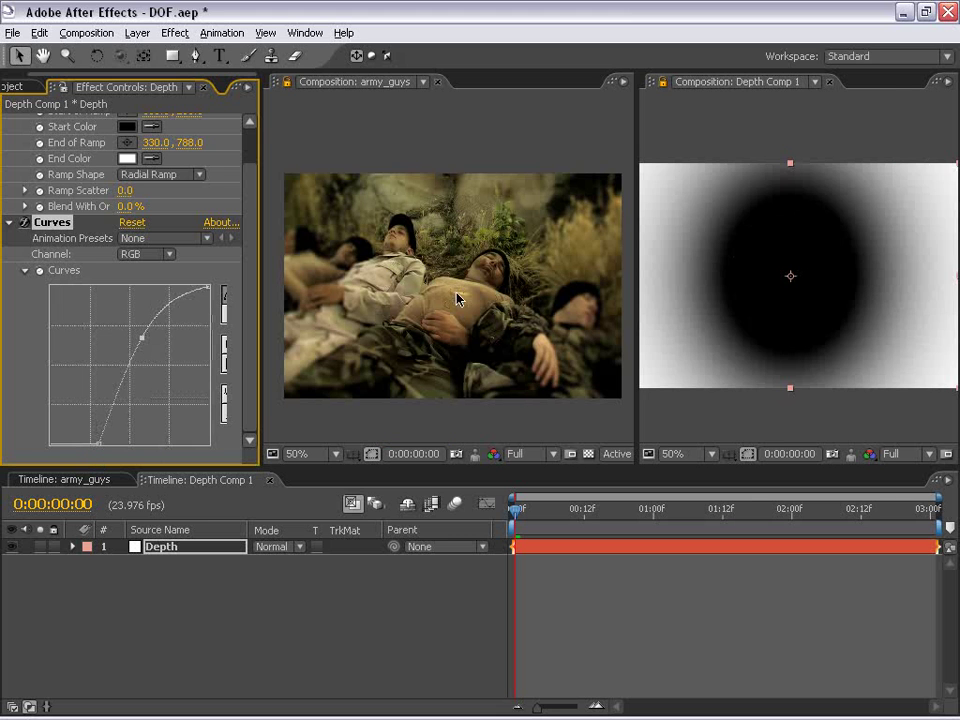
drag(100, 442, 80, 448)
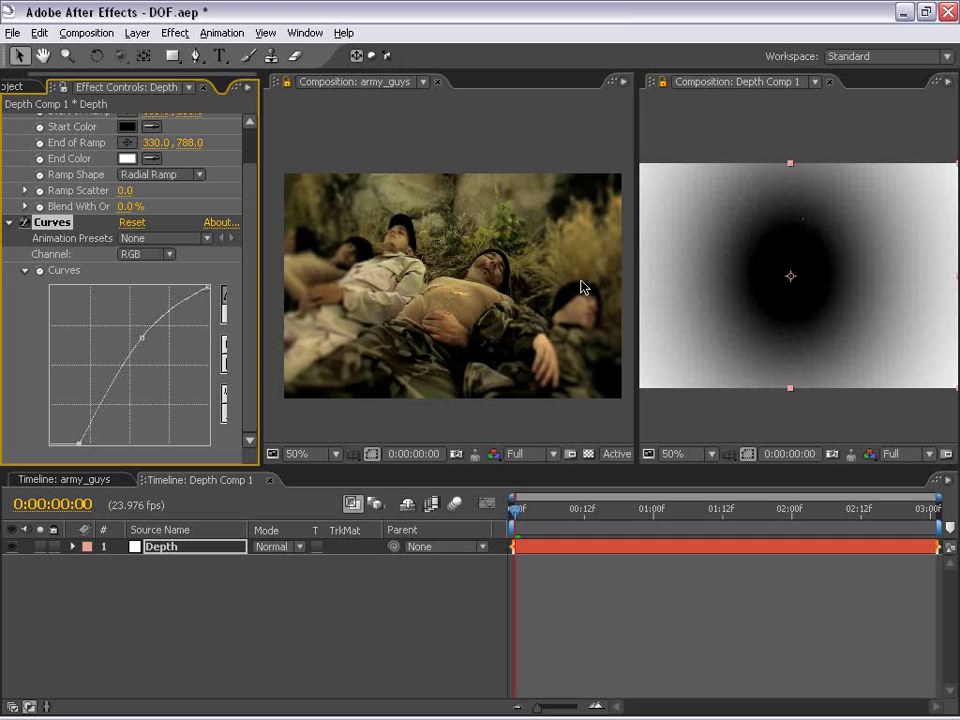
Examine the radial depth-of-field result in the army_guys viewer, enlarged to fill the workspace and at normal size
key(h)
drag(467, 286, 448, 276)
key(grave)
scroll(435, 311, up, 1)
drag(521, 322, 545, 271)
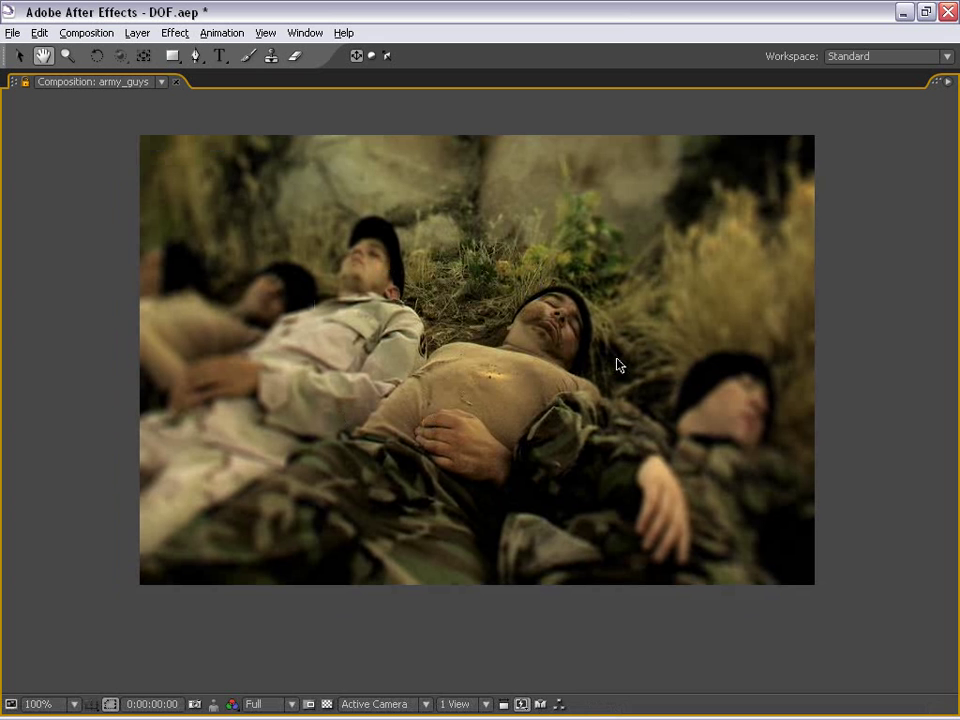
key(KP_0)
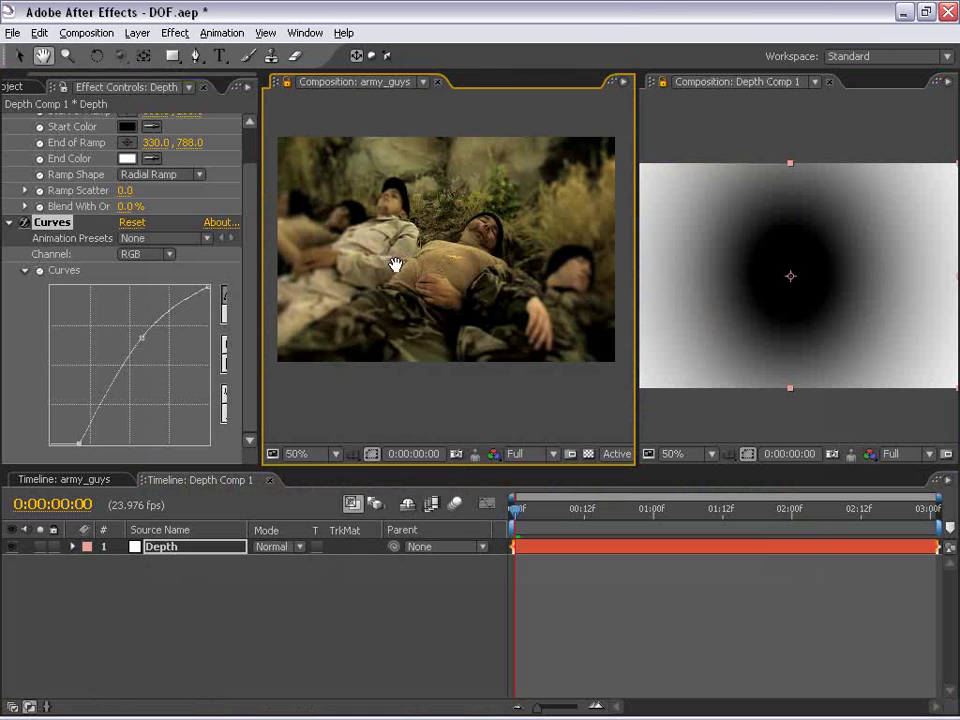
mouse_move(456, 225)
mouse_down()
mouse_move(465, 279)
mouse_move(458, 248)
mouse_up()
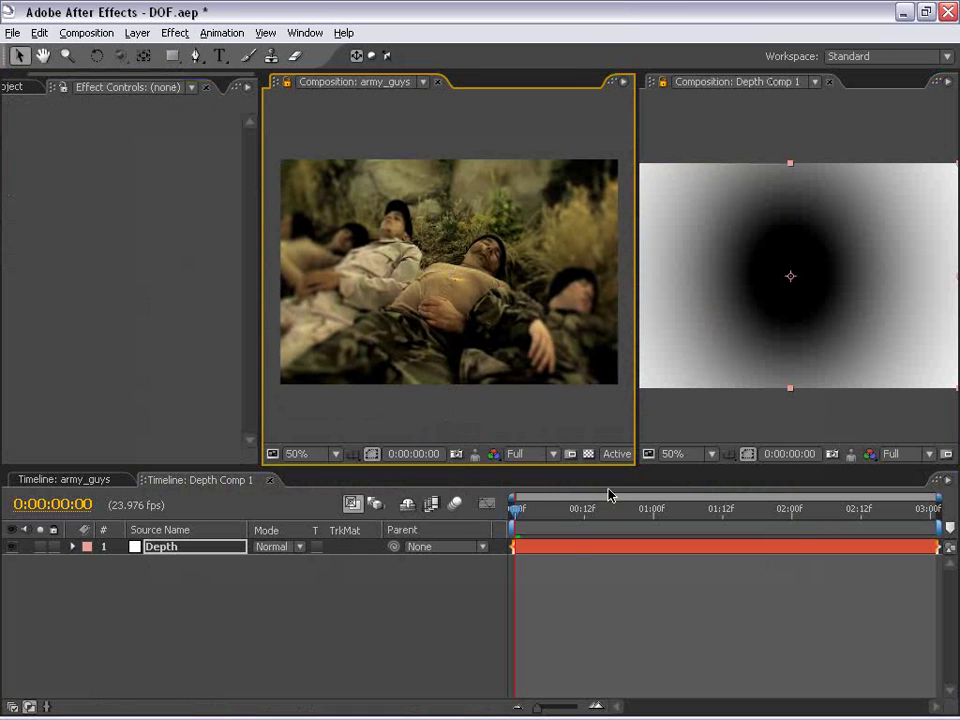
click(715, 124)
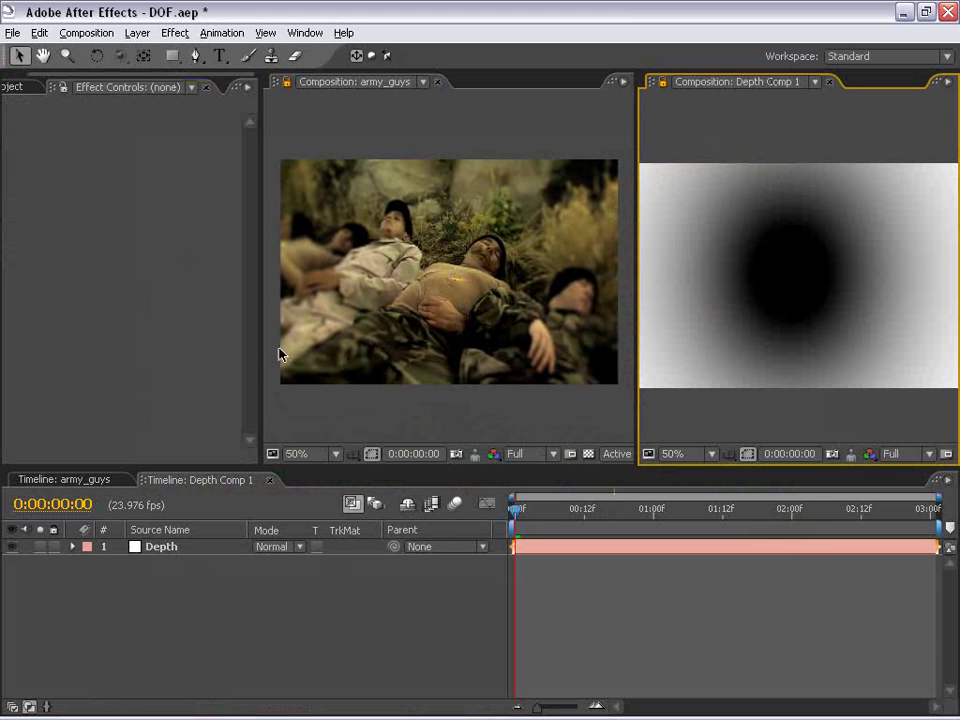
Delete the Curves effect from the Depth layer and reset its Ramp to the default linear gradient
click(808, 216)
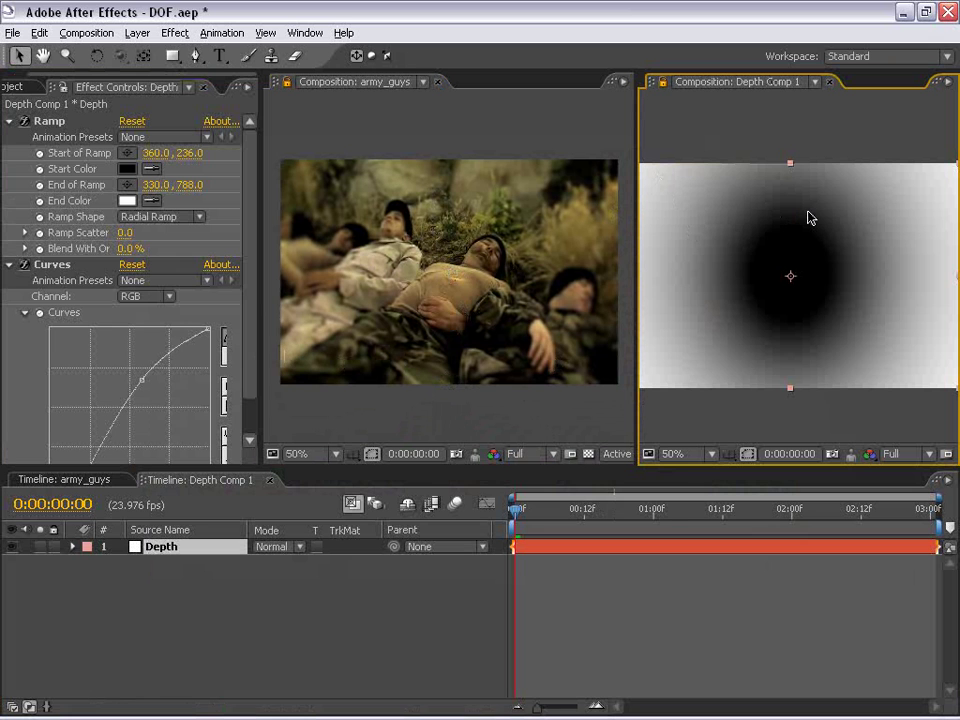
click(56, 265)
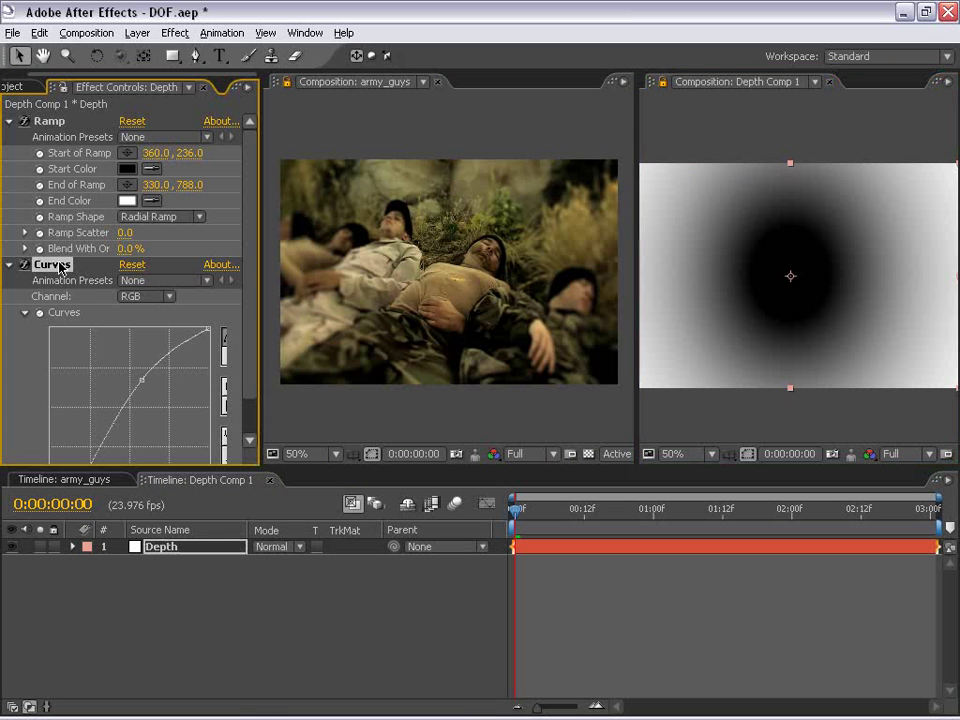
key(Delete)
click(131, 122)
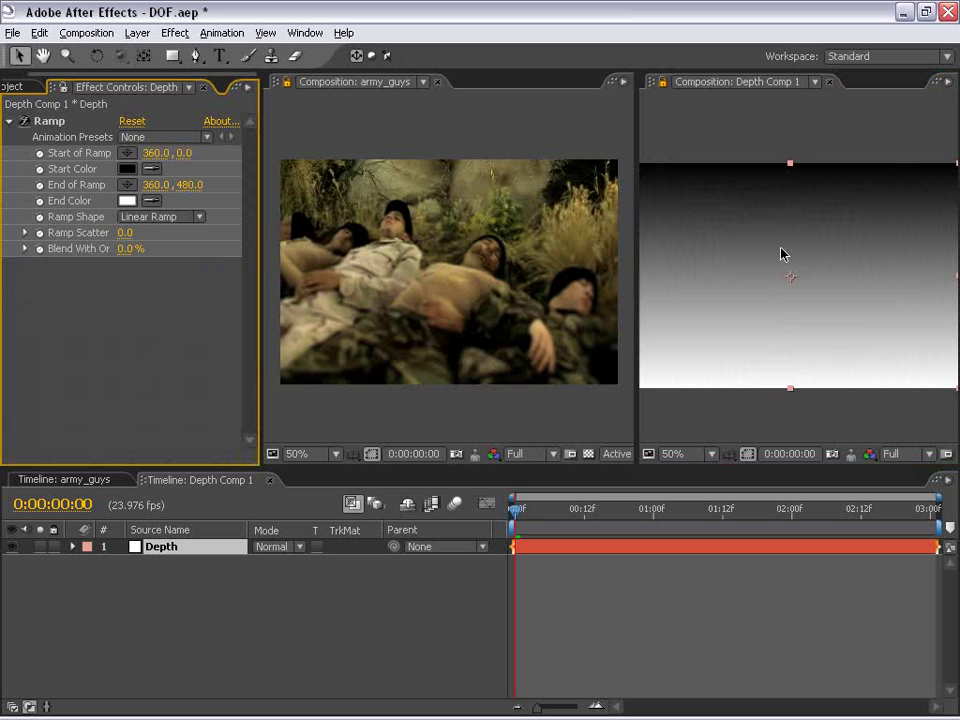
scroll(785, 176, down, 2)
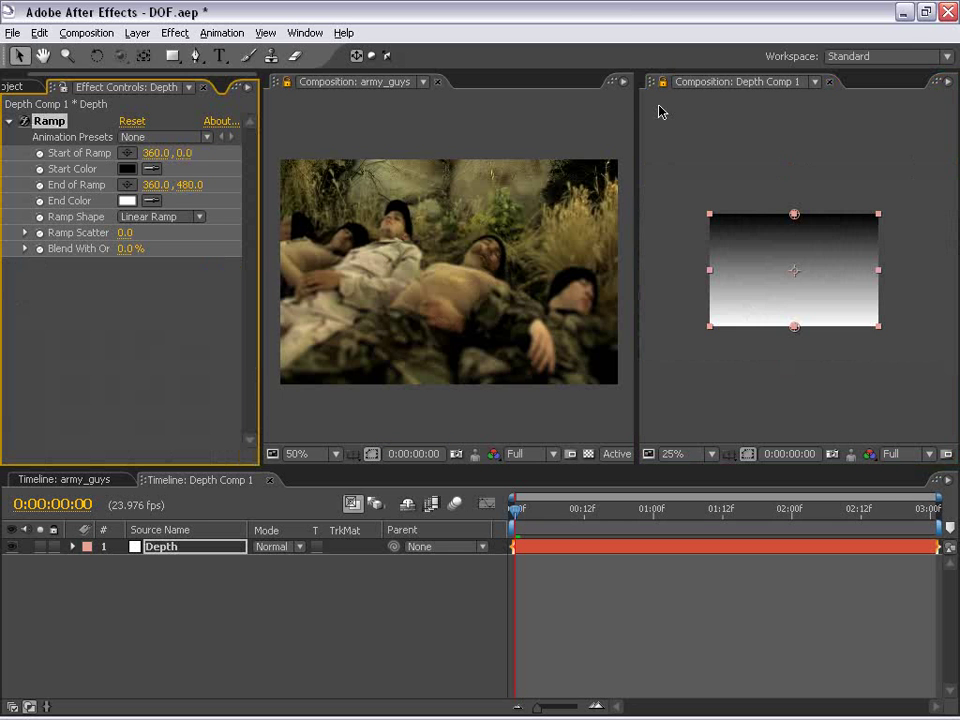
Close the Depth Comp 1 viewer, return to the army_guys composition and give its viewer more width
click(830, 82)
click(369, 83)
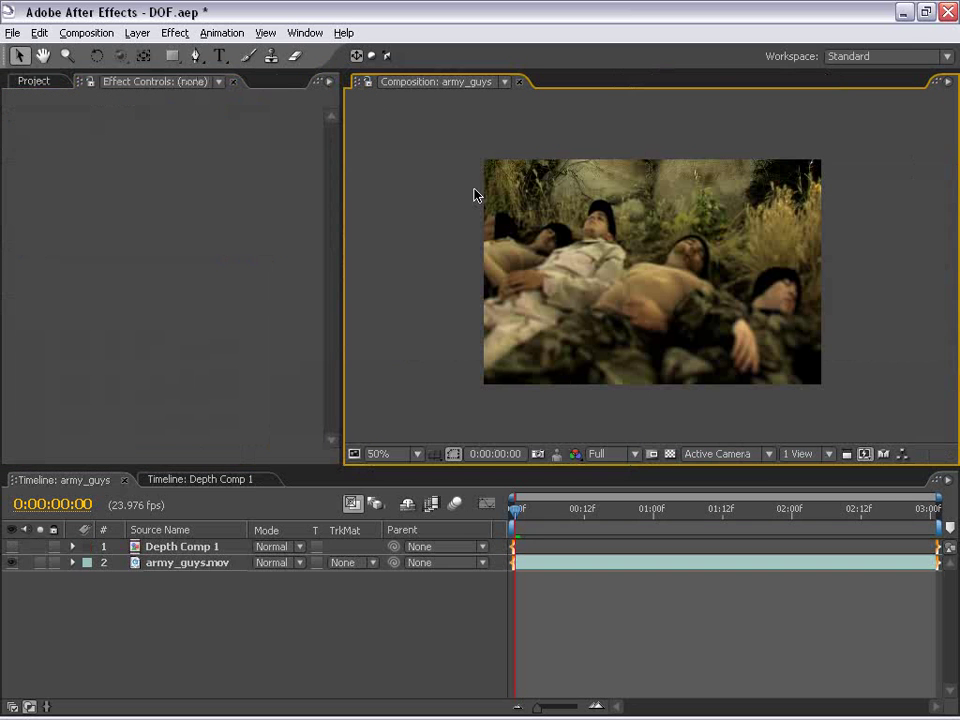
key(space)
drag(645, 262, 598, 248)
drag(346, 198, 278, 198)
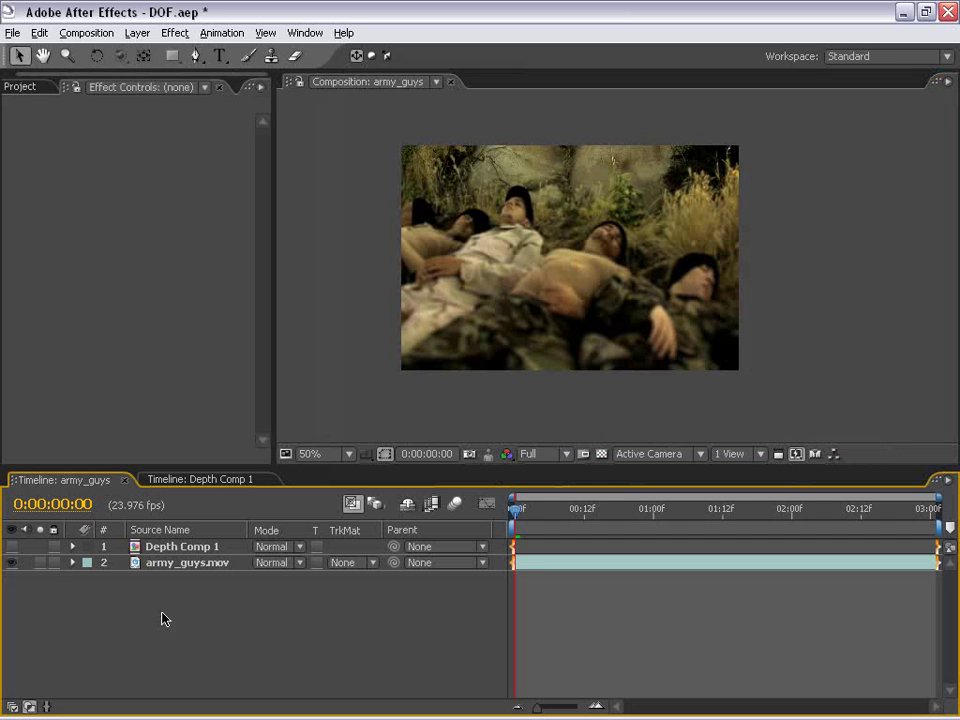
Show the Lens Blur settings of the army_guys.mov layer wide enough to read the full parameter names
click(530, 566)
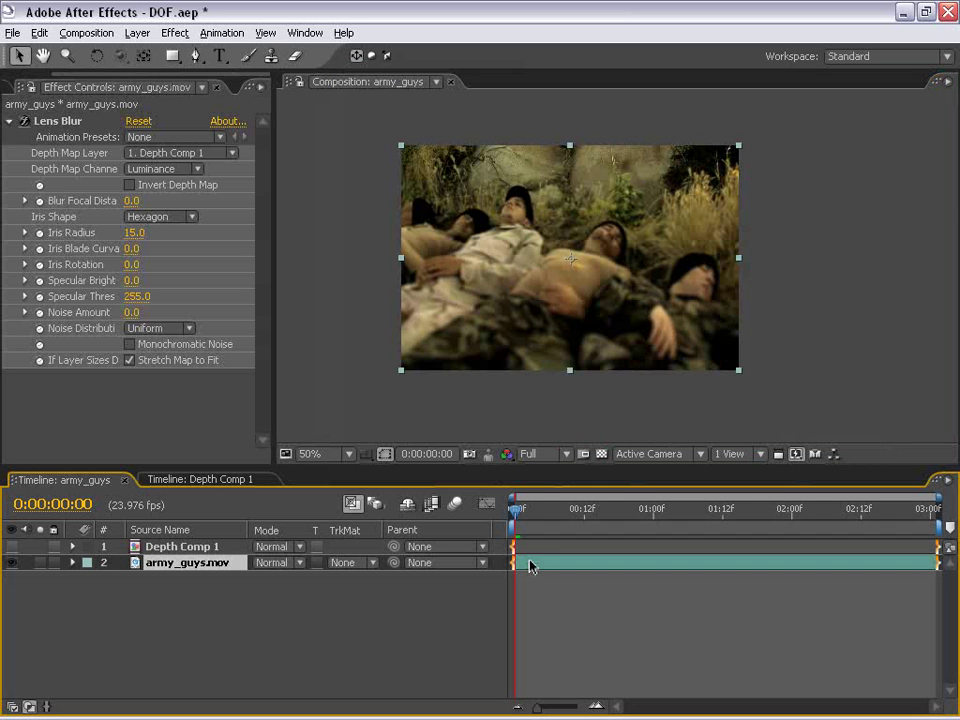
click(62, 121)
key(Return)
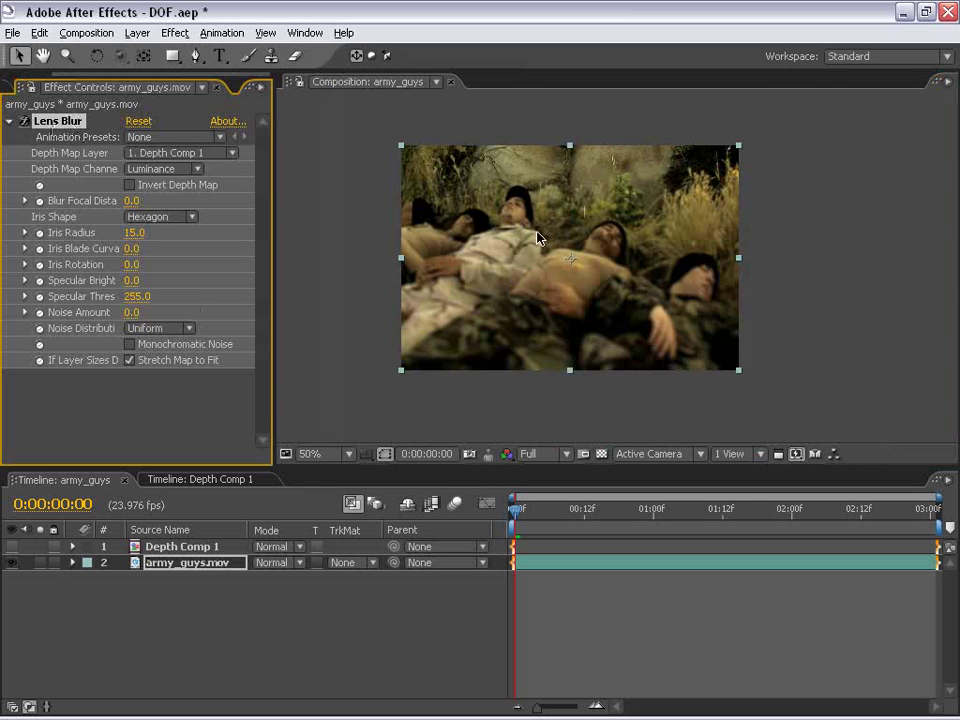
key(h)
scroll(560, 247, up, 1)
drag(553, 221, 579, 214)
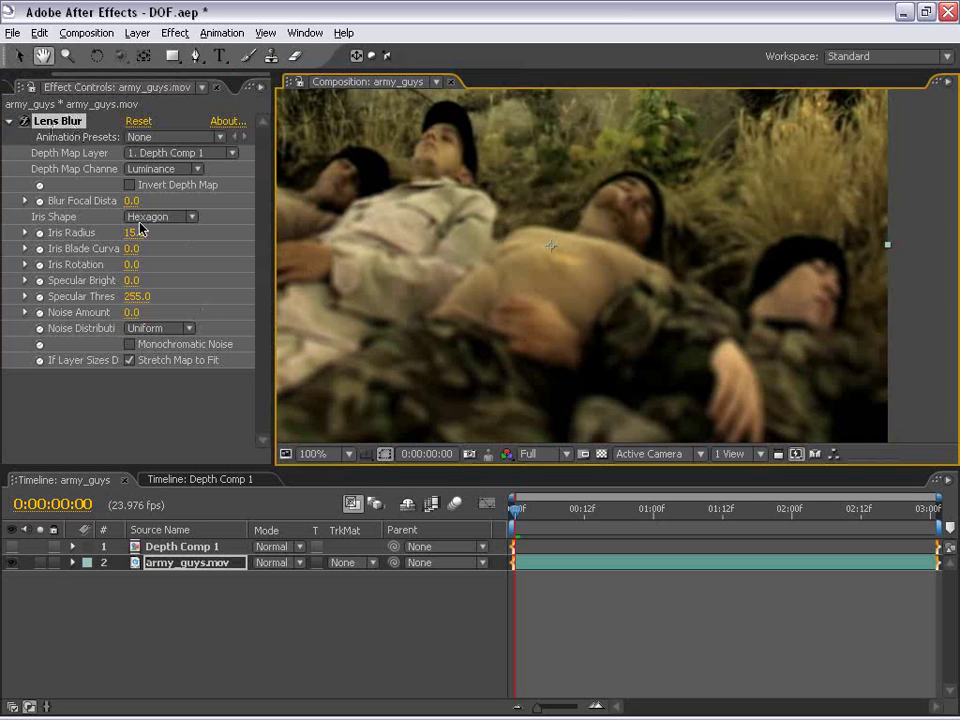
drag(272, 180, 334, 188)
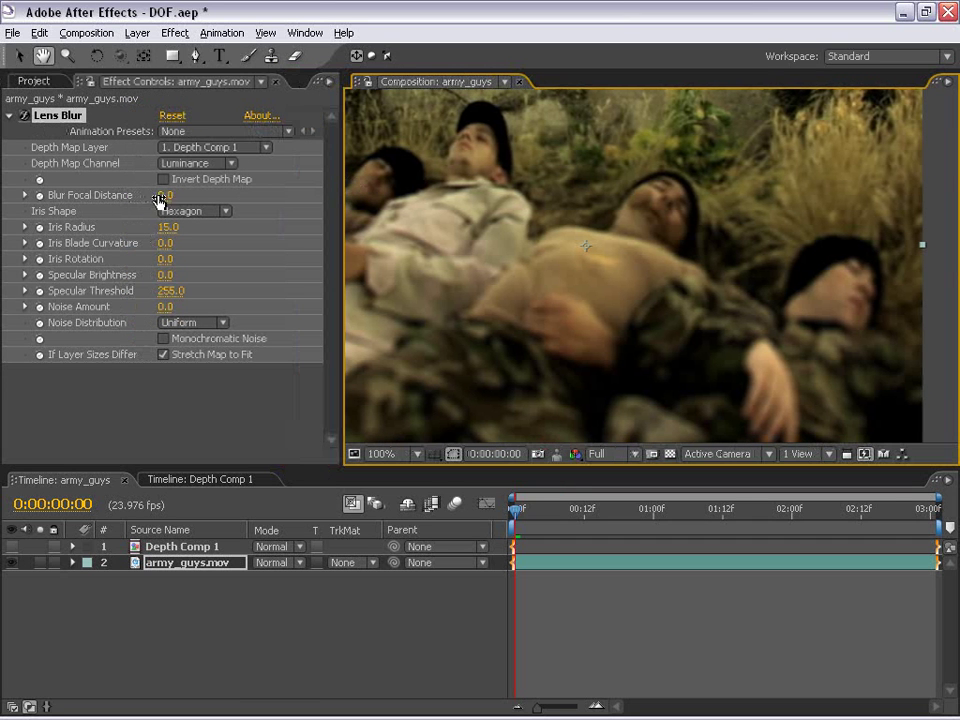
Set the Lens Blur's Blur Focal Distance to 255 and inspect the foreground focus at full size
drag(162, 203, 261, 197)
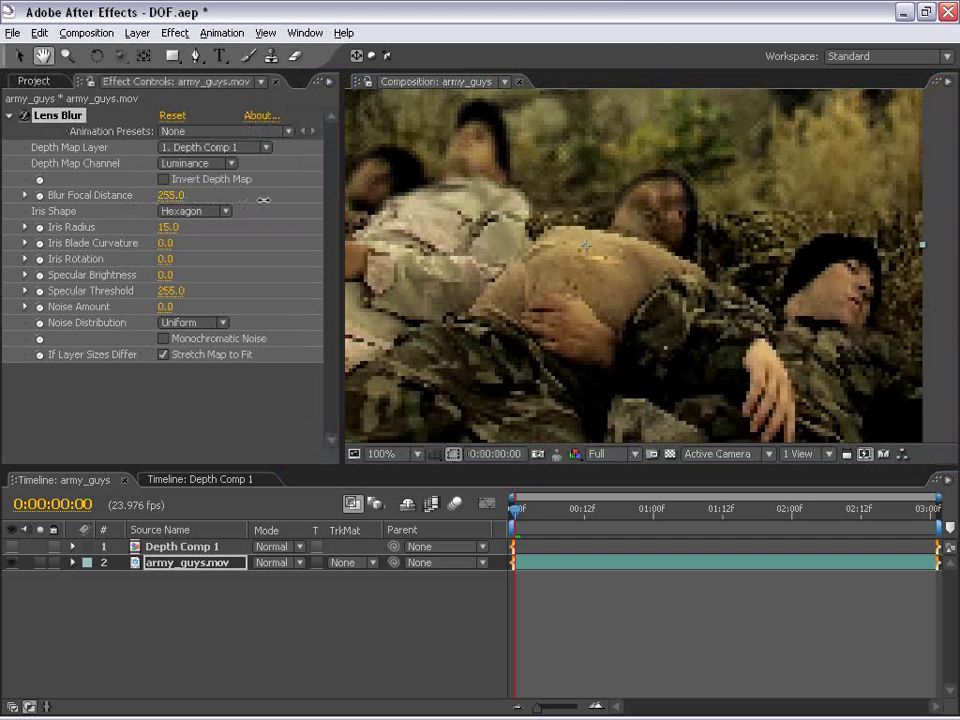
scroll(551, 255, down, 1)
key(space)
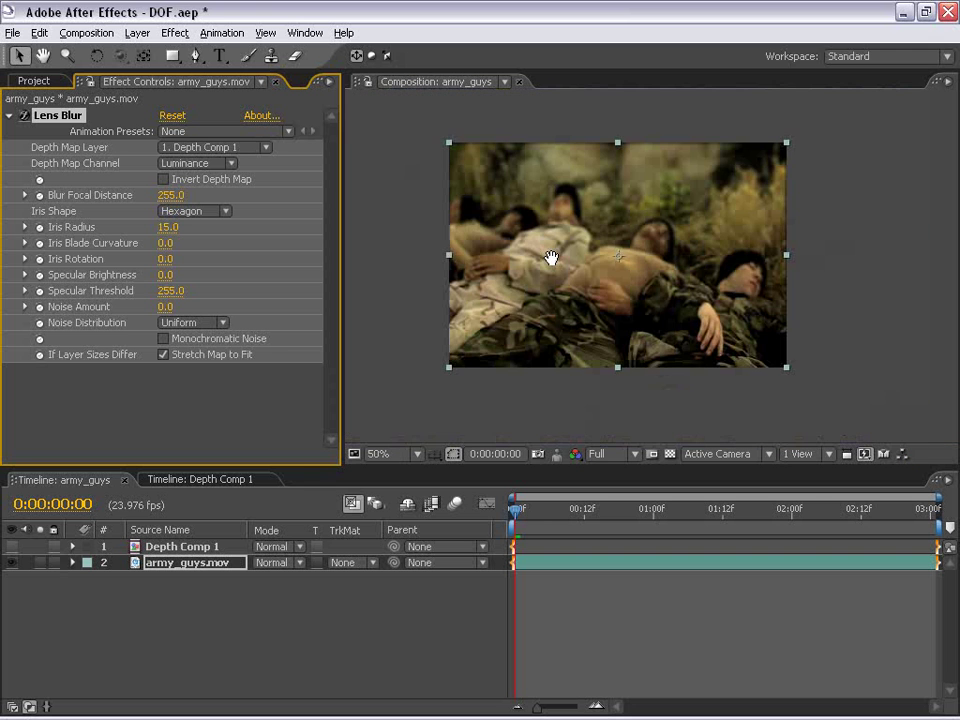
drag(551, 256, 541, 228)
scroll(600, 300, up, 1)
key(grave)
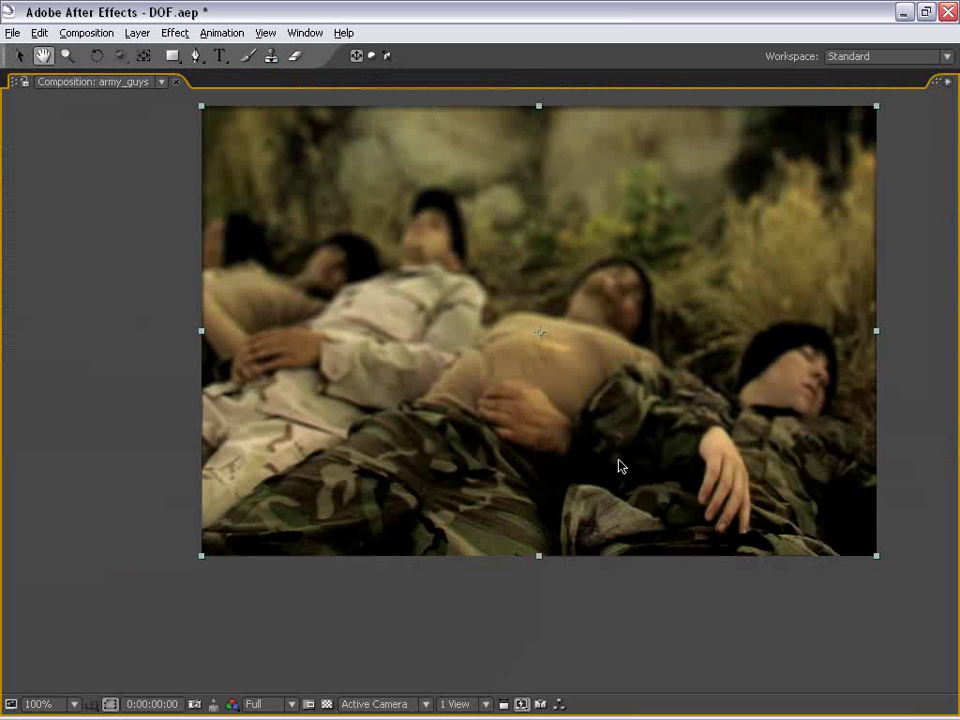
key(grave)
Lower the Blur Focal Distance to 140.2 to bring the focus to the middle of the scene
scroll(536, 246, down, 1)
drag(664, 270, 616, 294)
drag(170, 200, 127, 200)
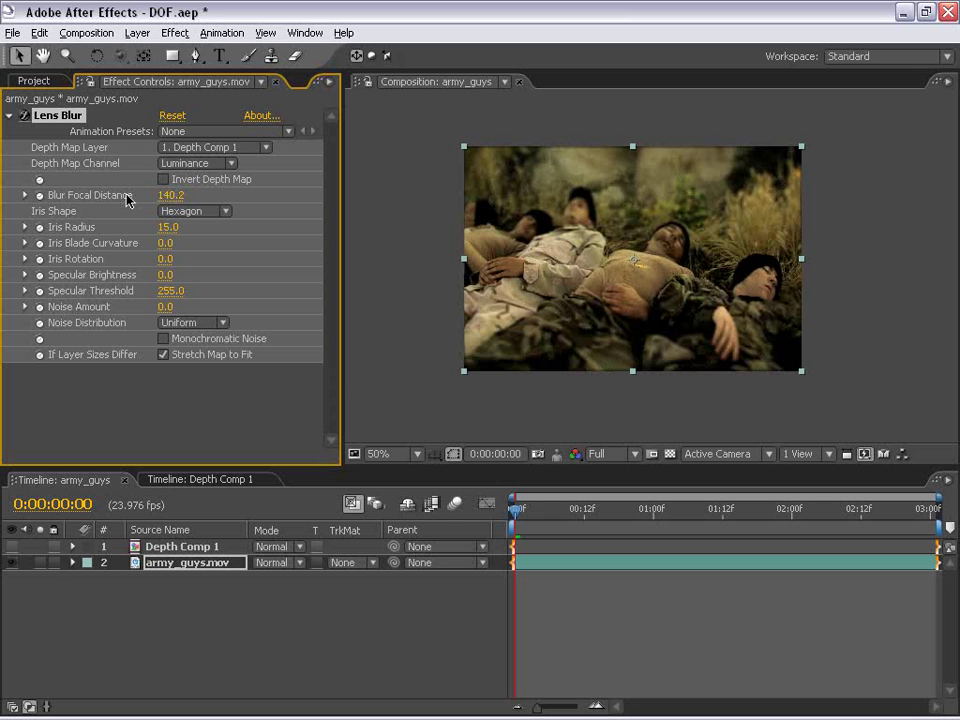
scroll(600, 260, up, 1)
key(space)
drag(621, 279, 608, 271)
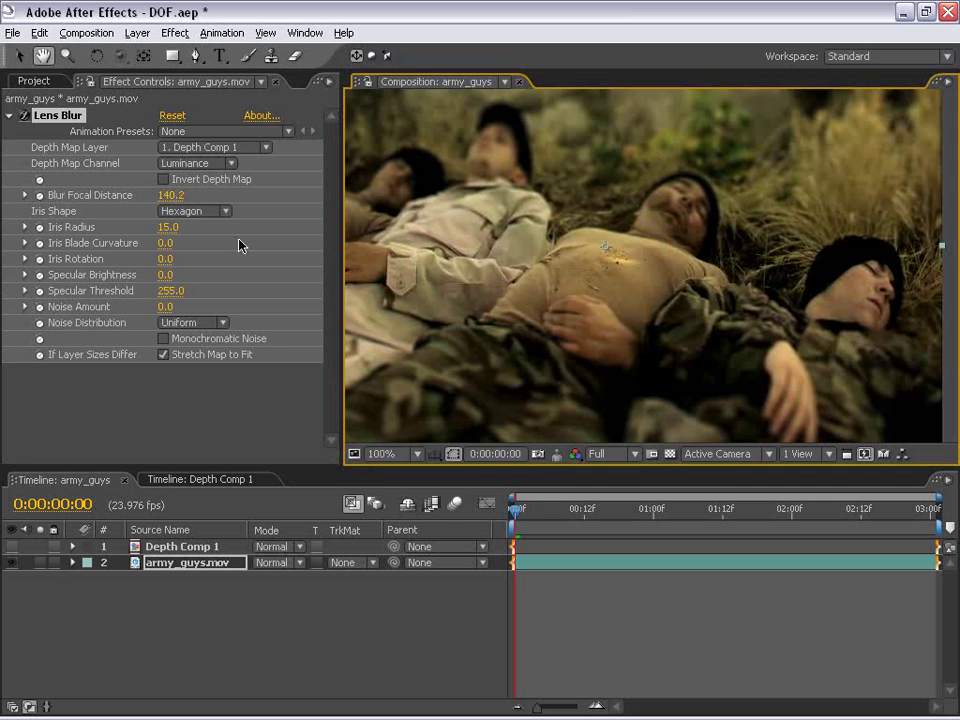
Set the Lens Blur's Iris Radius to 20 and its Blur Focal Distance to 76.5, focusing on the soldiers in back
click(172, 228)
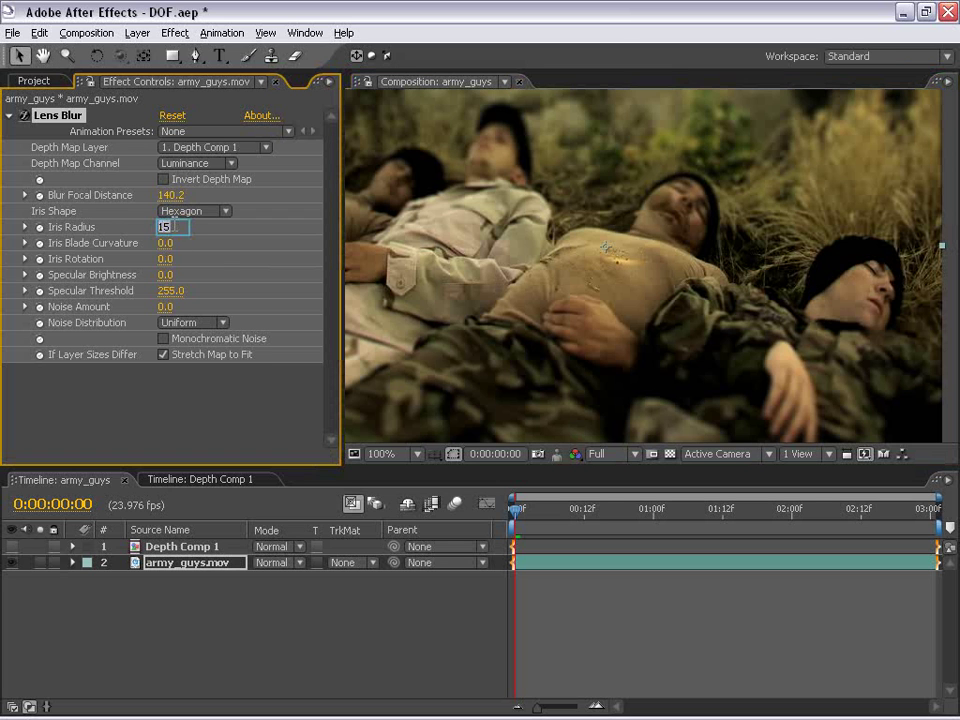
key(Return)
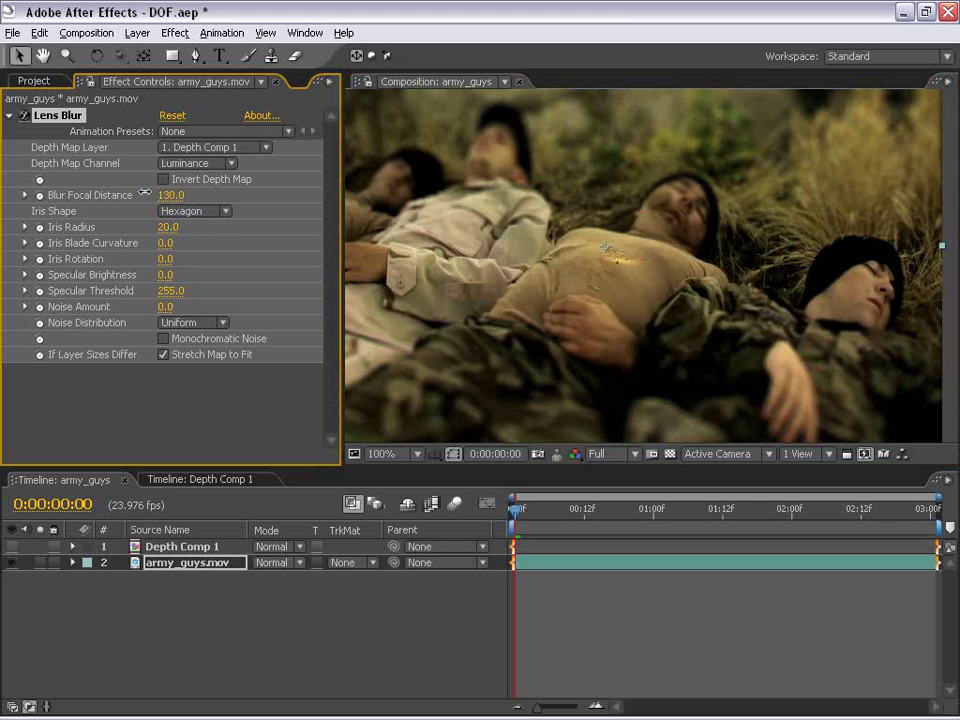
drag(145, 193, 70, 193)
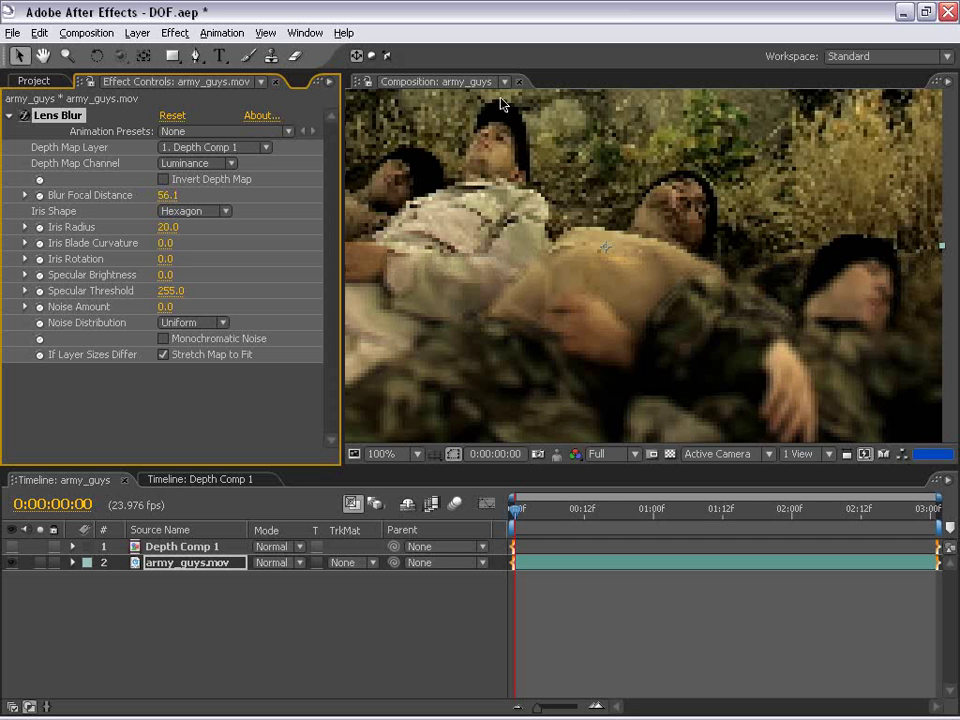
key(space)
drag(571, 156, 616, 248)
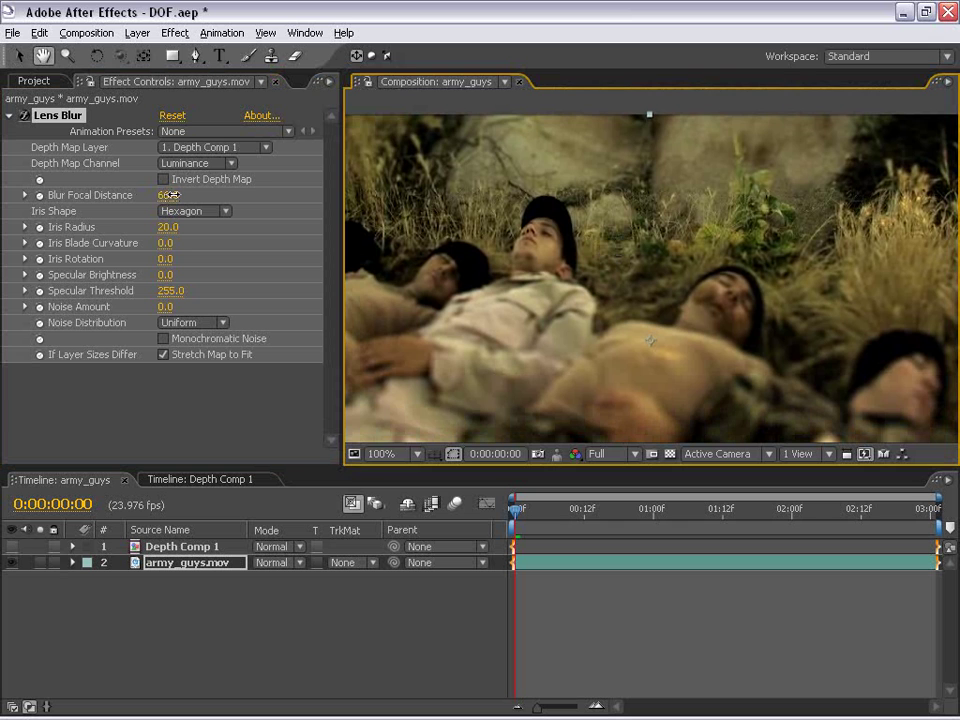
drag(163, 195, 174, 196)
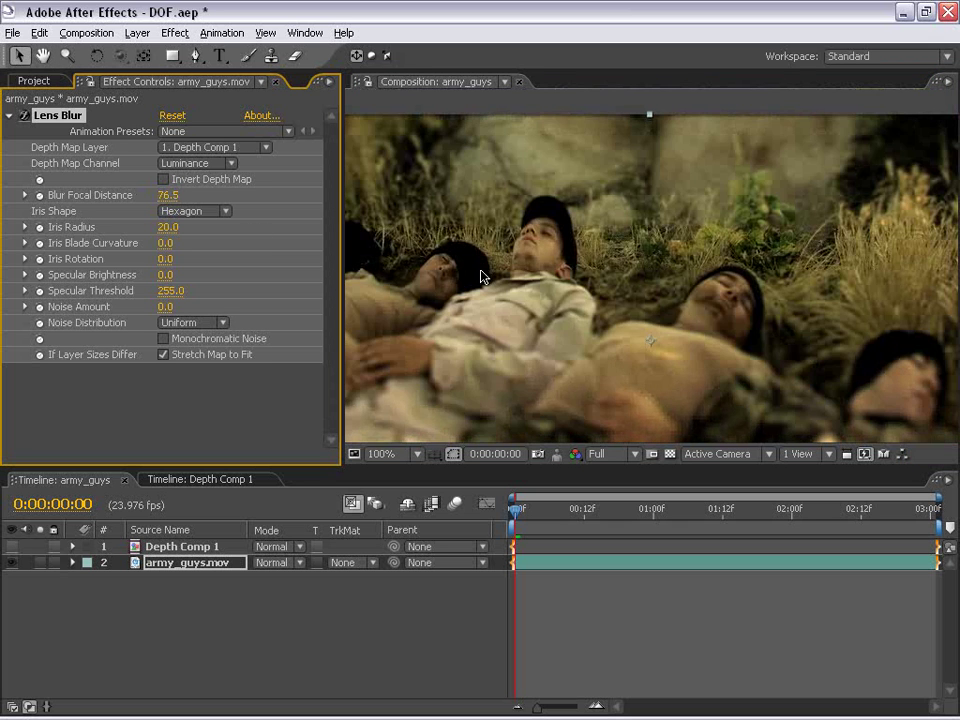
Examine the background-focused result in the army_guys viewer, enlarged to fill the workspace
key(space)
drag(692, 390, 650, 315)
scroll(677, 314, down, 1)
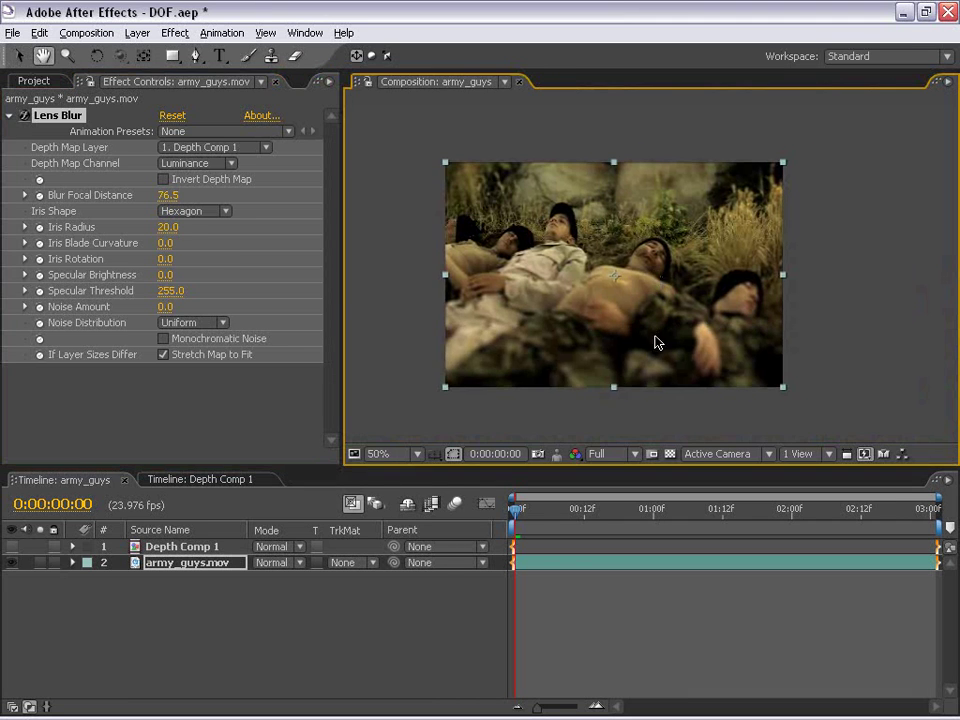
key(grave)
scroll(490, 409, up, 1)
drag(490, 409, 565, 335)
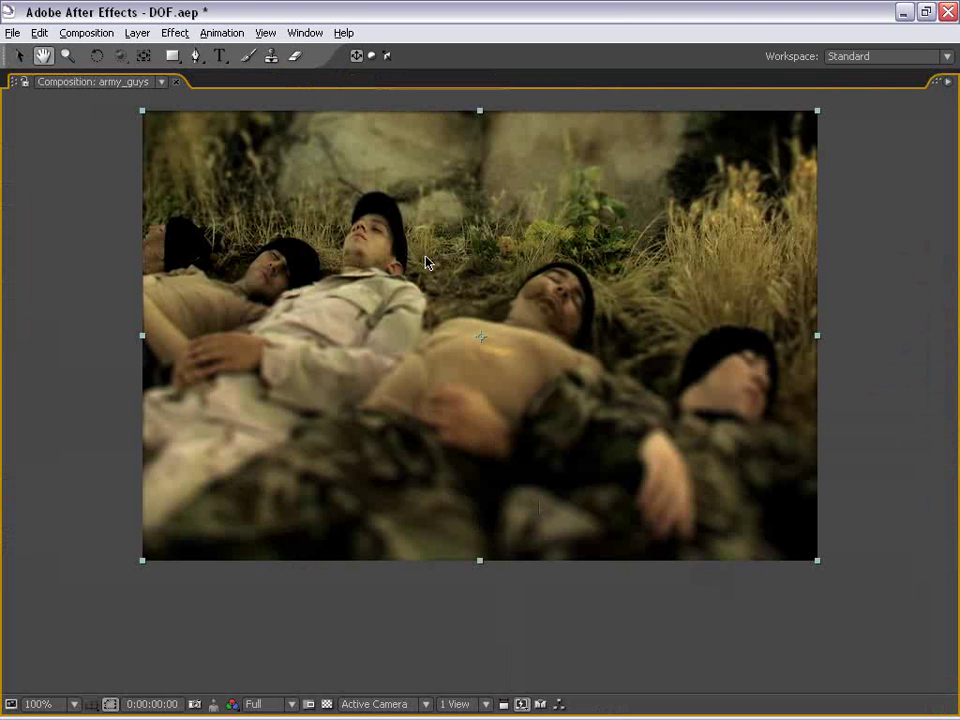
key(grave)
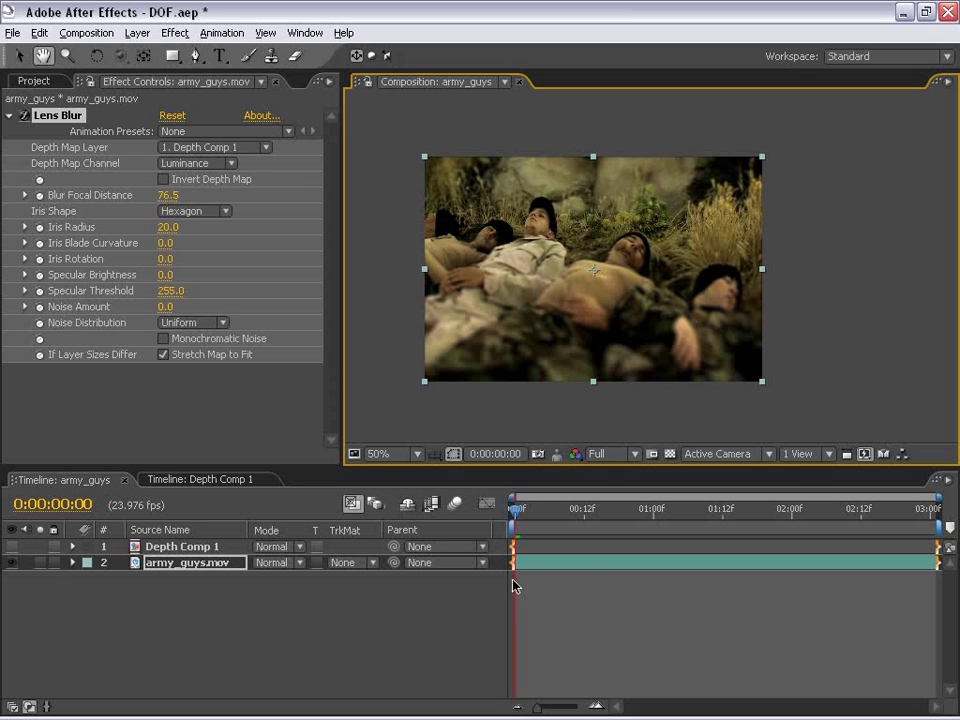
Start animating the Blur Focal Distance with a keyframe at 0:00:02:05
click(538, 510)
drag(612, 513, 818, 514)
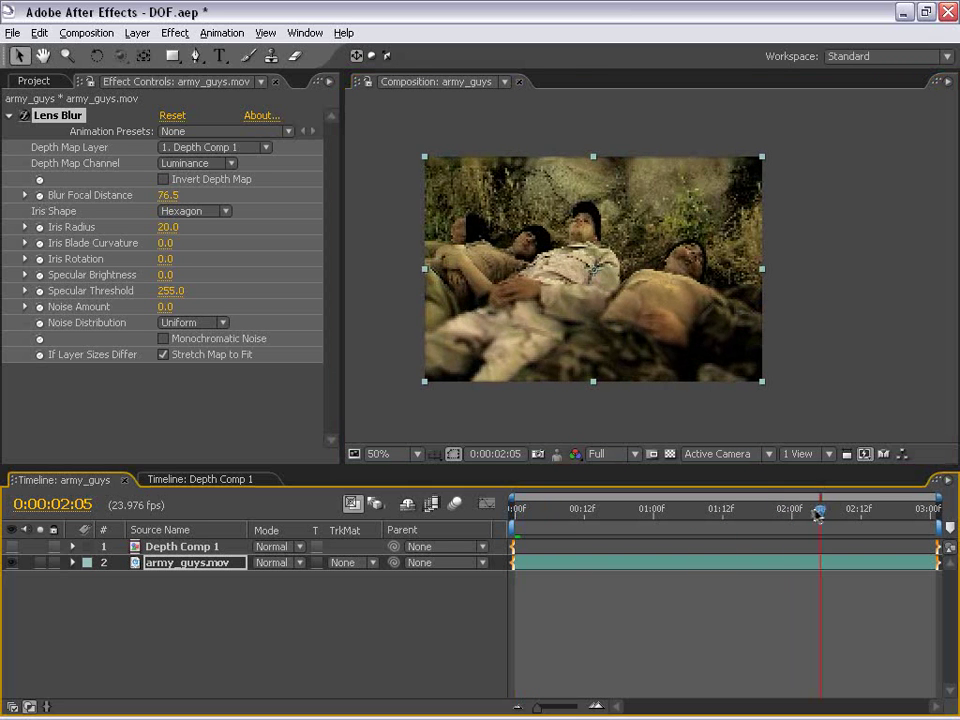
click(39, 195)
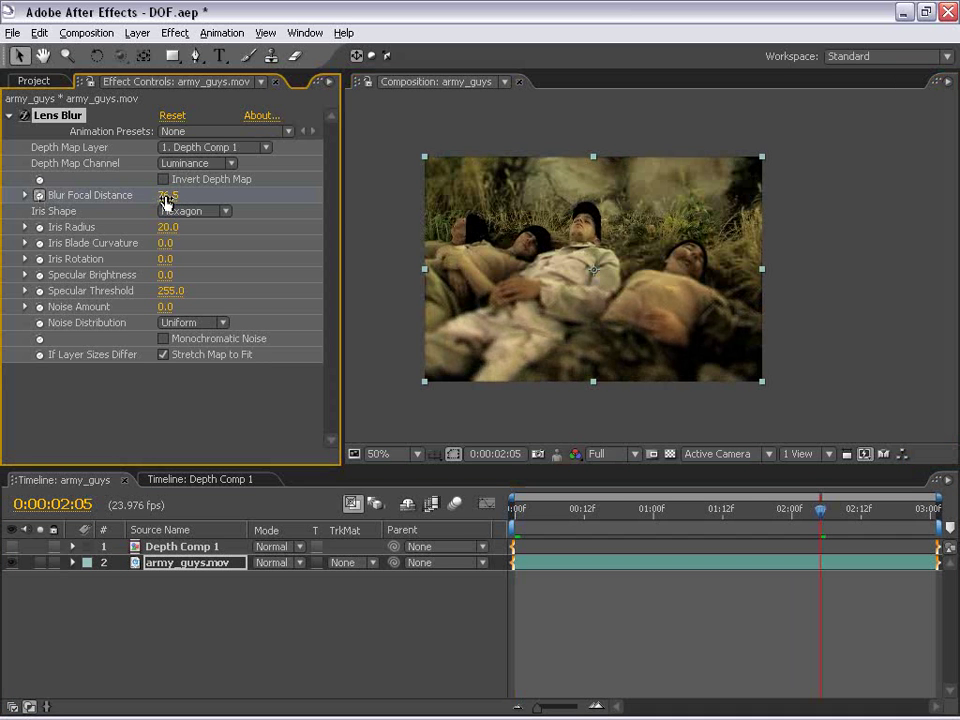
scroll(528, 268, up, 1)
key(space)
drag(512, 228, 567, 253)
scroll(590, 290, down, 1)
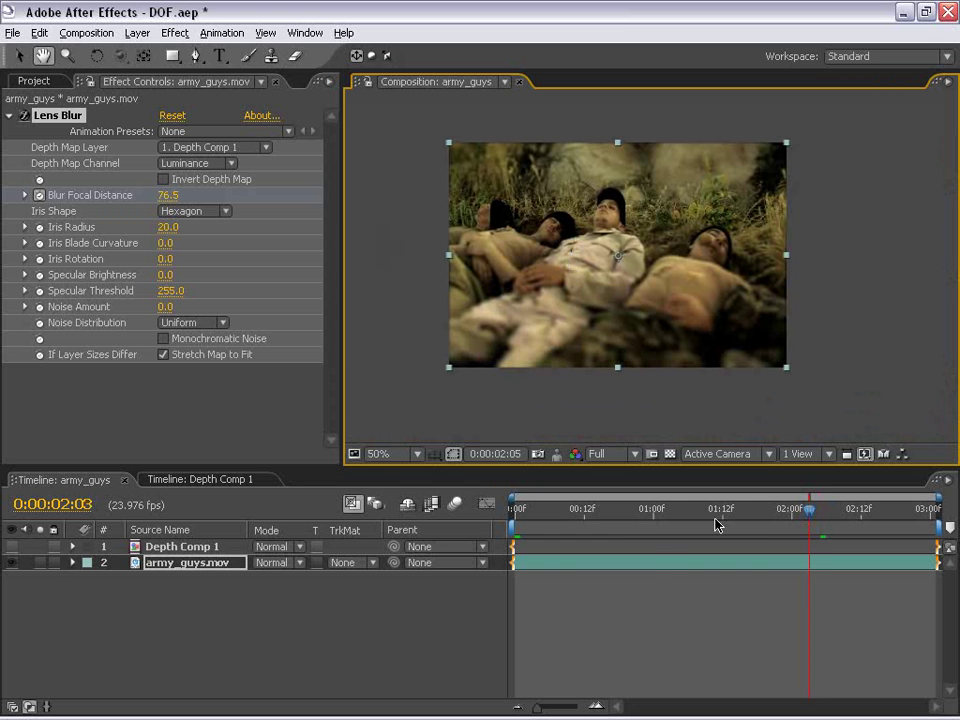
Add a Blur Focal Distance keyframe of 211.6 at 0:00:00:14 and check the foreground focus at full size
click(659, 520)
drag(640, 528, 596, 527)
drag(178, 198, 203, 191)
scroll(632, 325, up, 2)
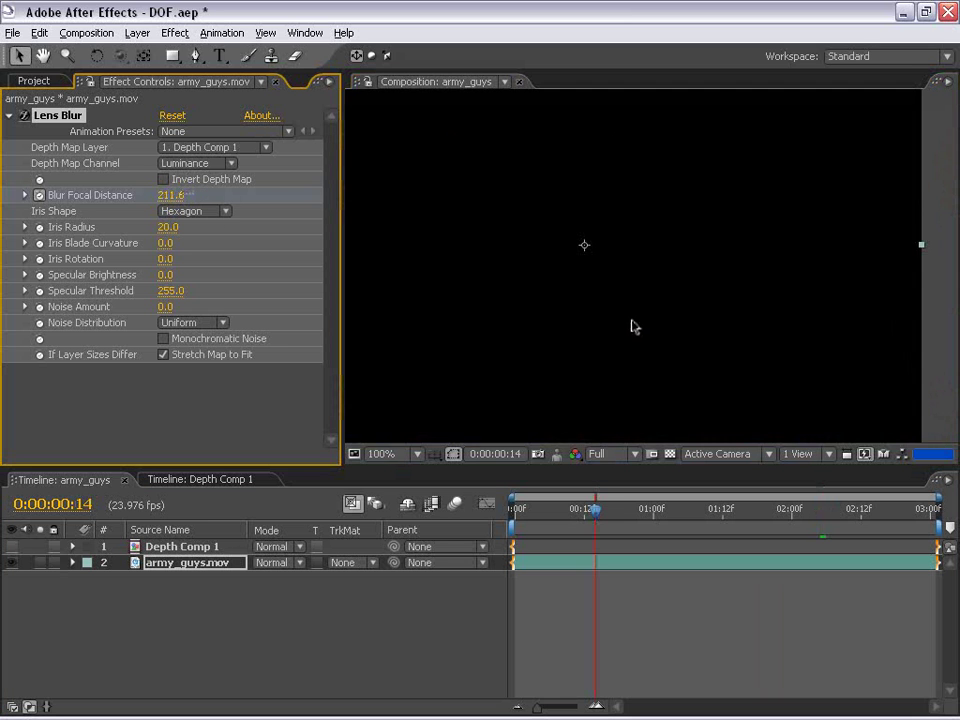
click(590, 333)
scroll(590, 333, down, 1)
scroll(590, 333, up, 1)
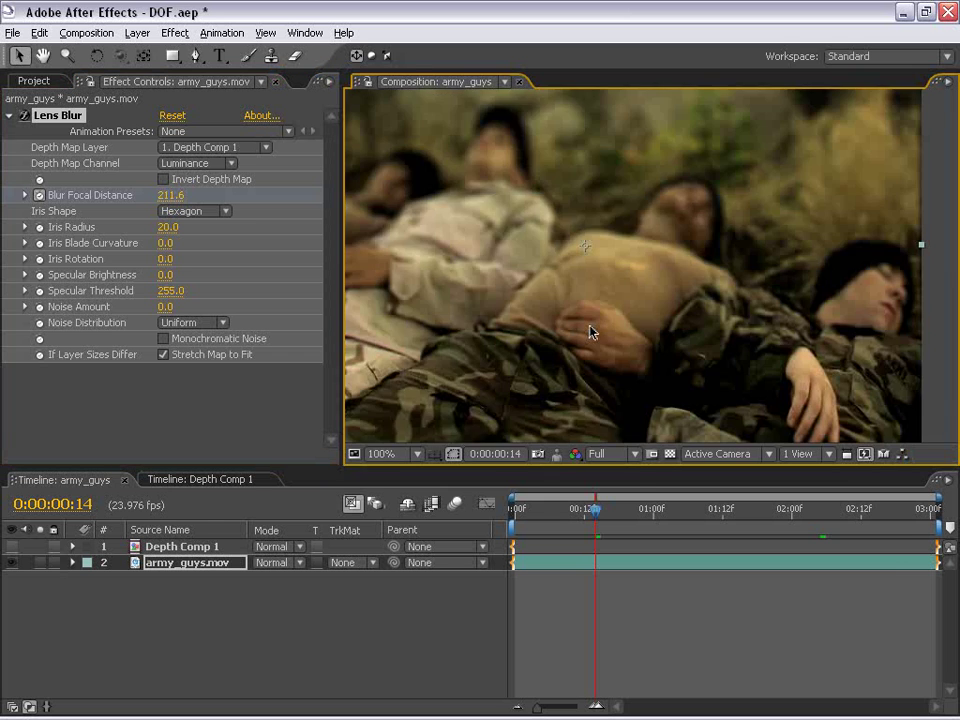
key(grave)
drag(516, 502, 604, 447)
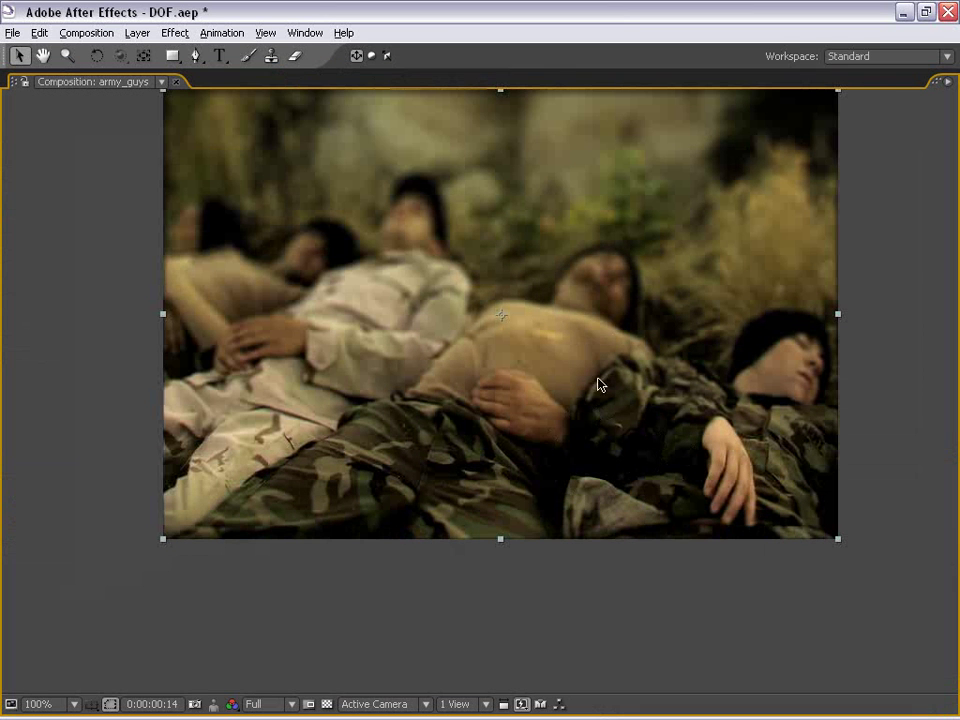
key(grave)
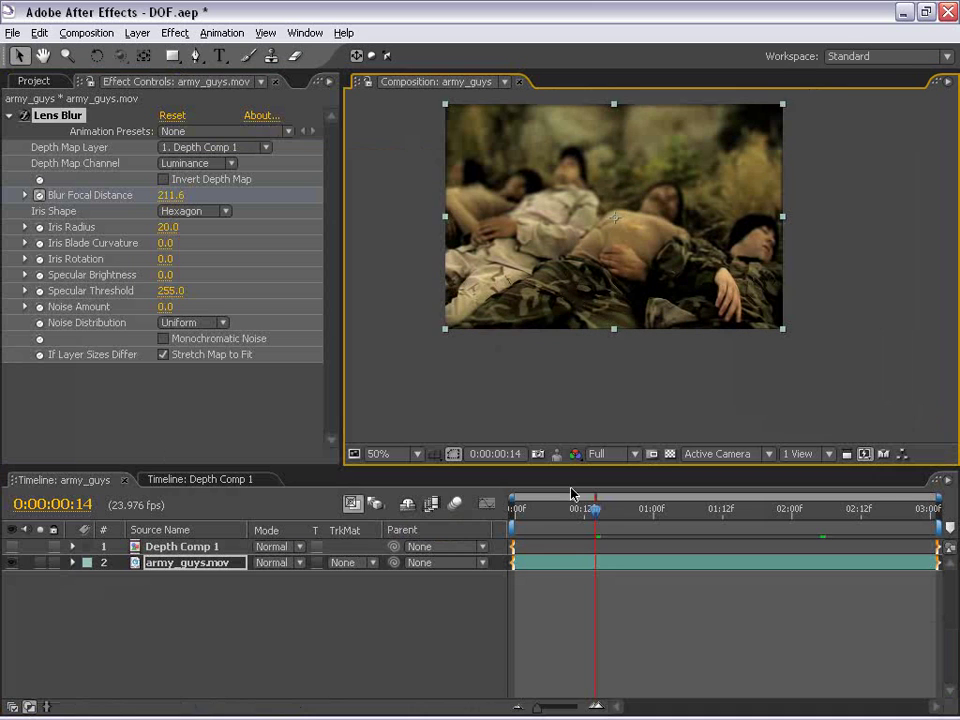
Reveal the layer's two Blur Focal Distance keyframes and apply Easy Ease to both
click(556, 563)
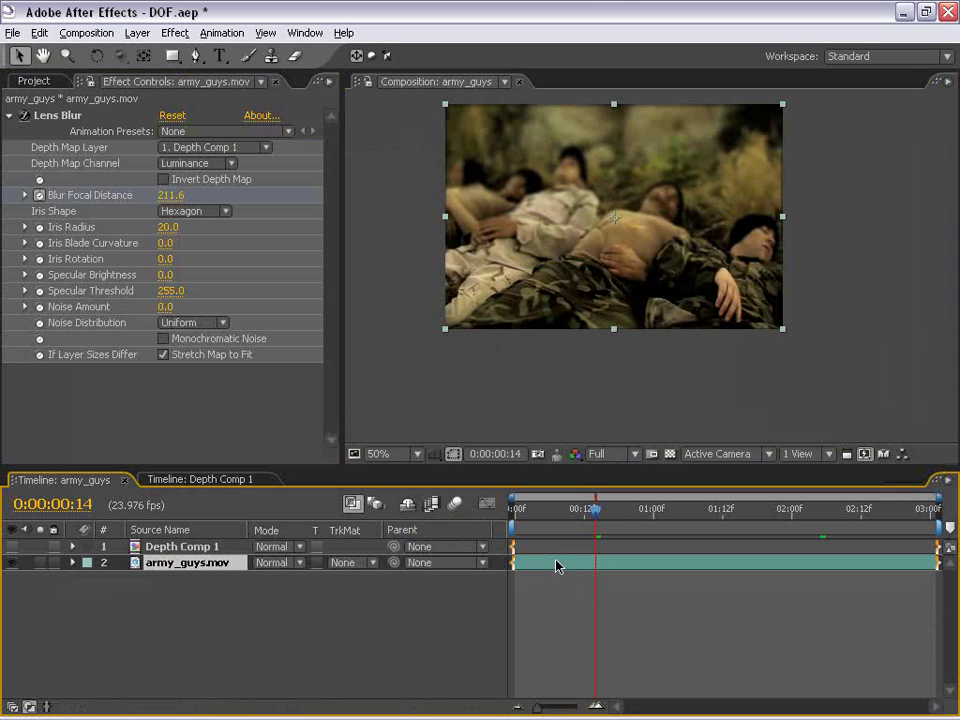
key(u)
click(580, 641)
click(577, 511)
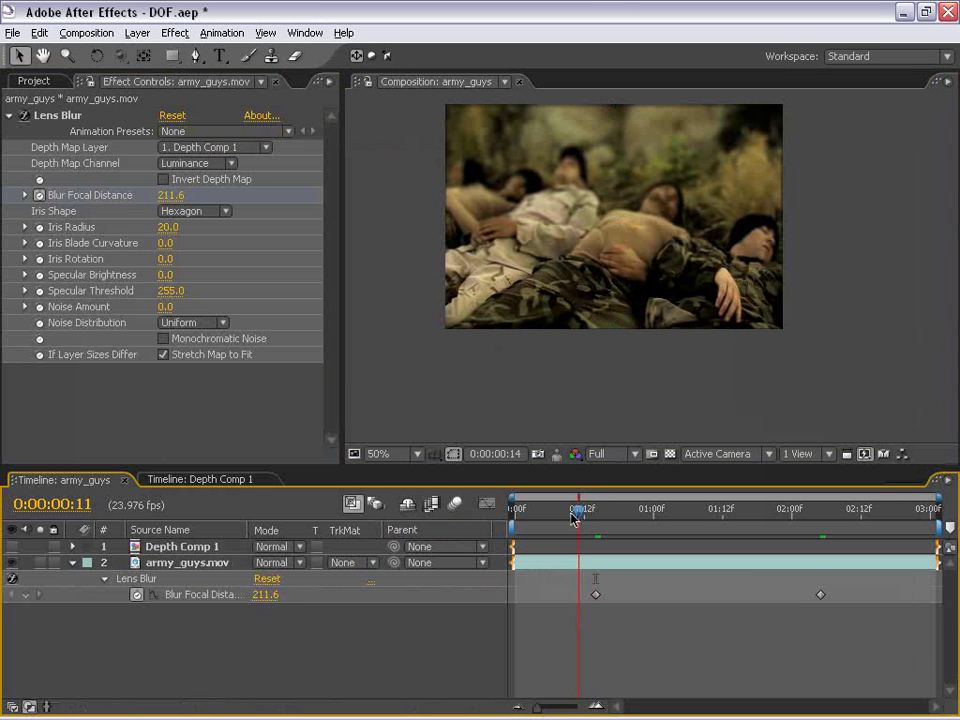
drag(852, 607, 563, 630)
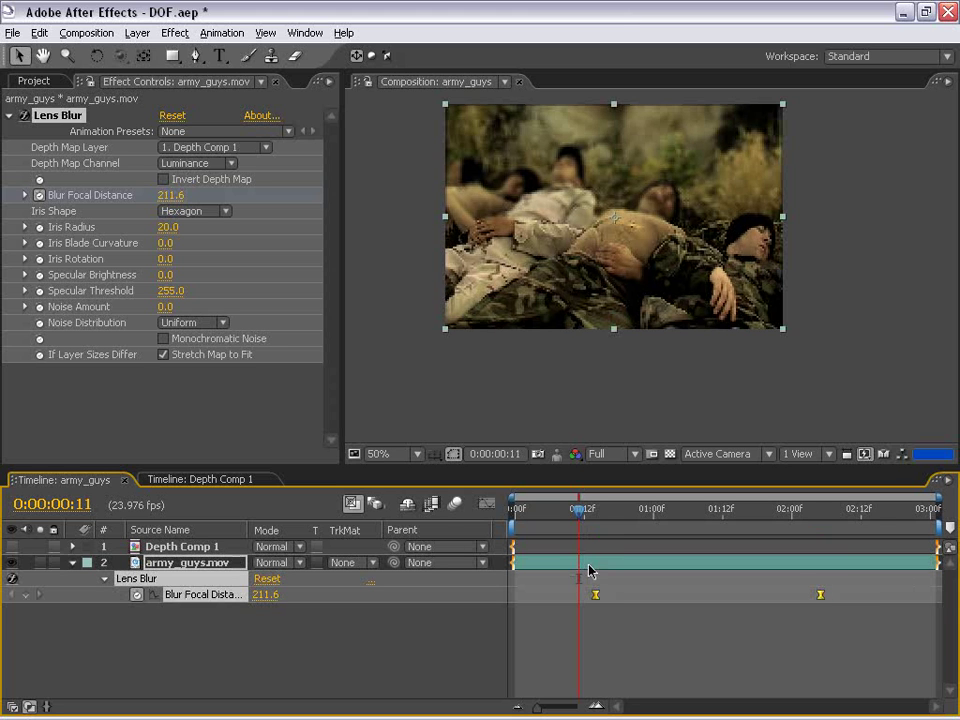
key(F9)
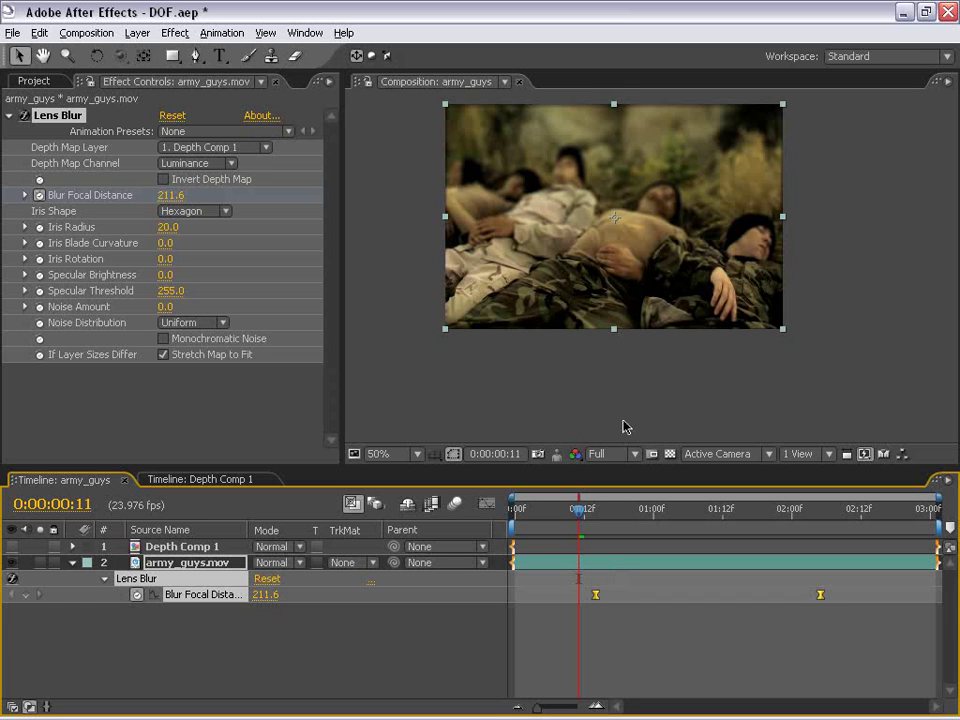
Preview the animated focus shift across the army_guys composition in the enlarged viewer
drag(675, 169, 711, 196)
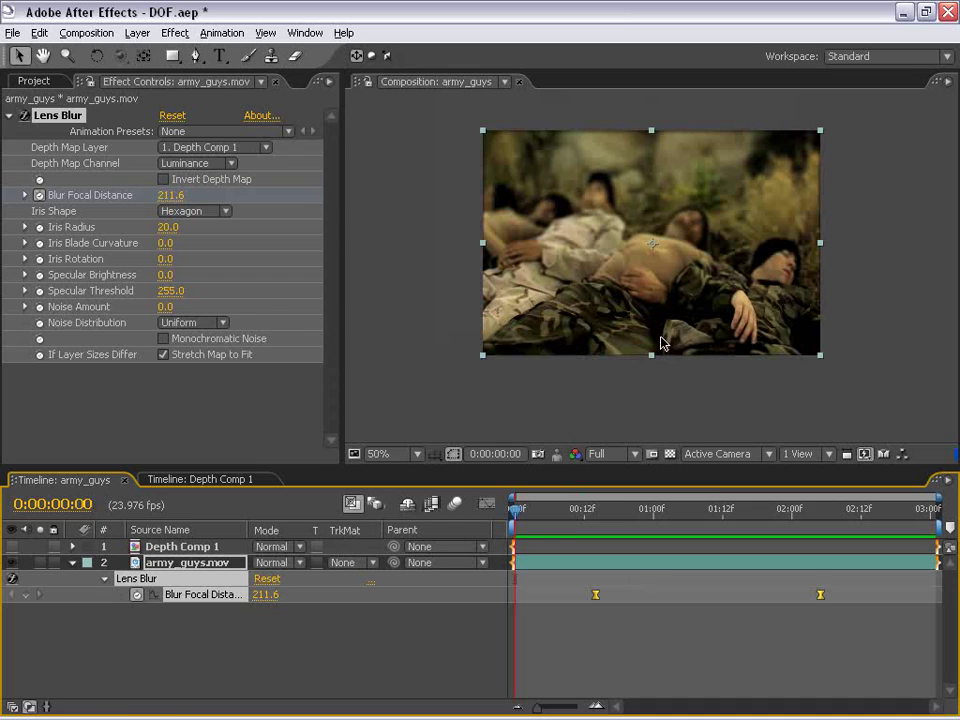
key(grave)
key(period)
key(space)
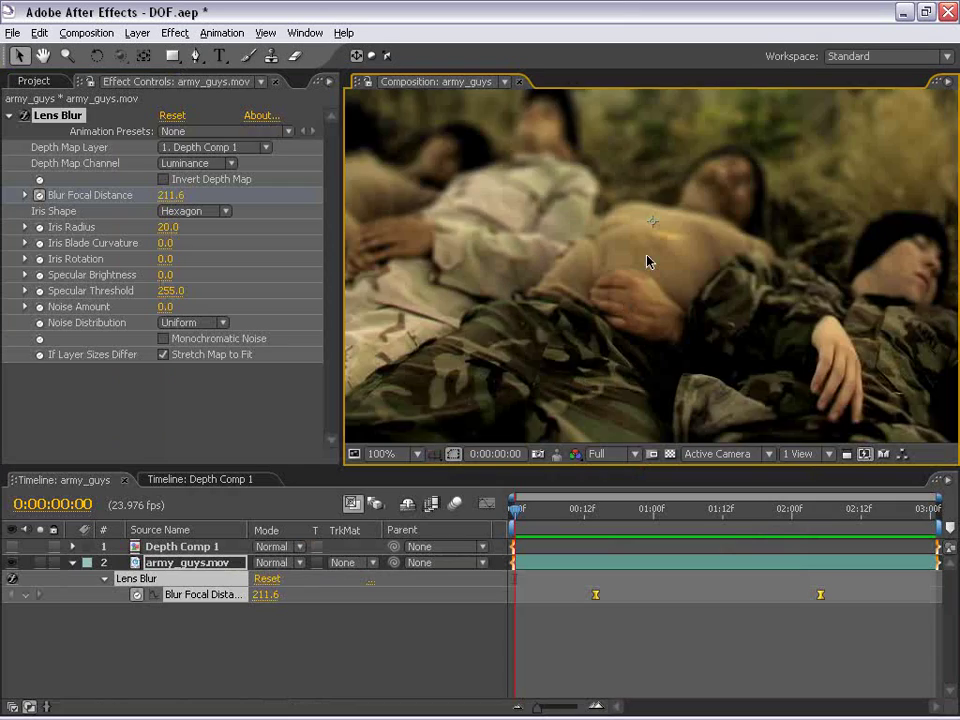
drag(677, 251, 634, 283)
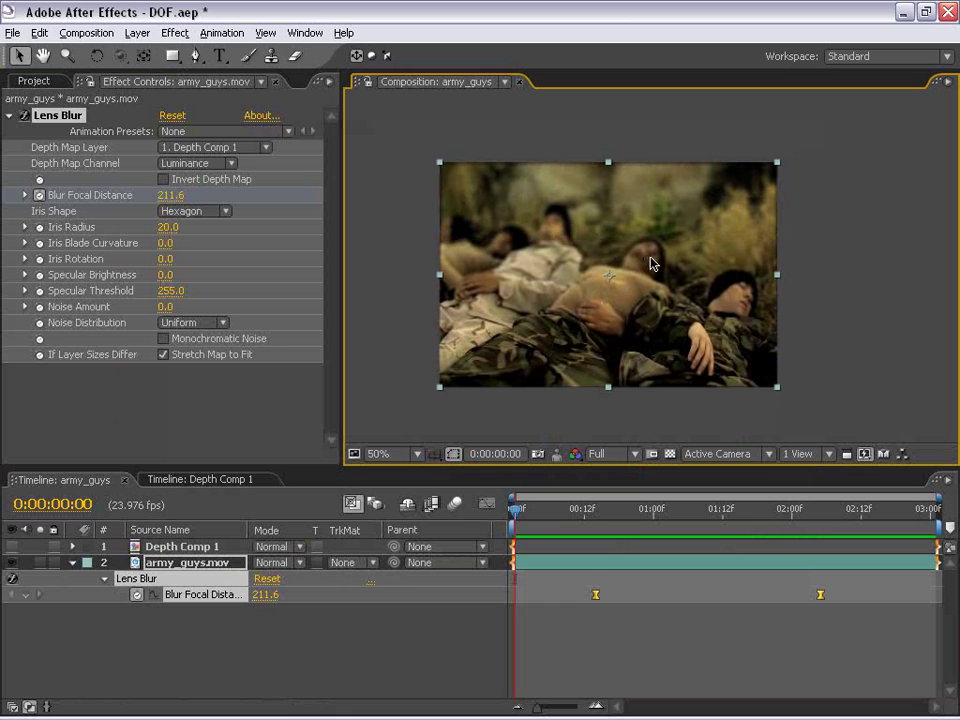